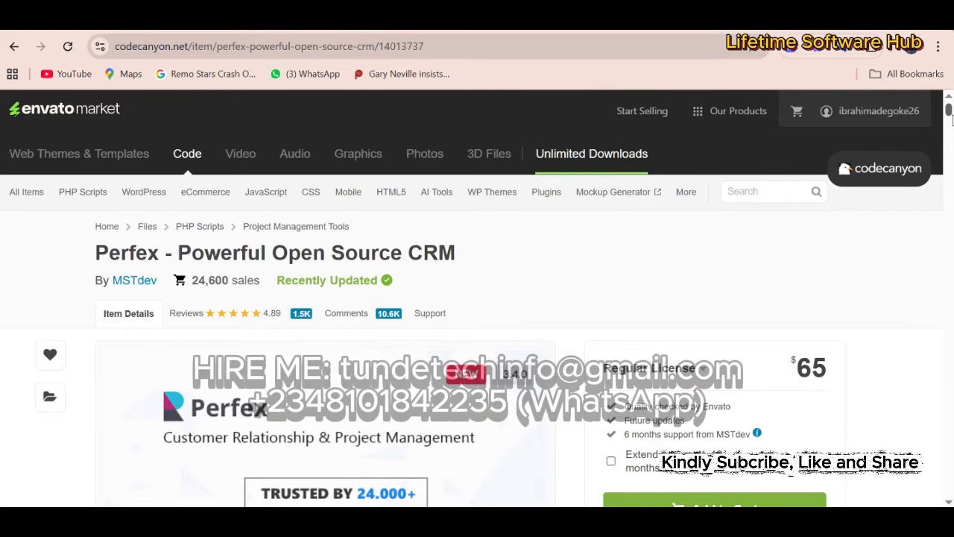
pyautogui.scroll(-20, 918, 304)
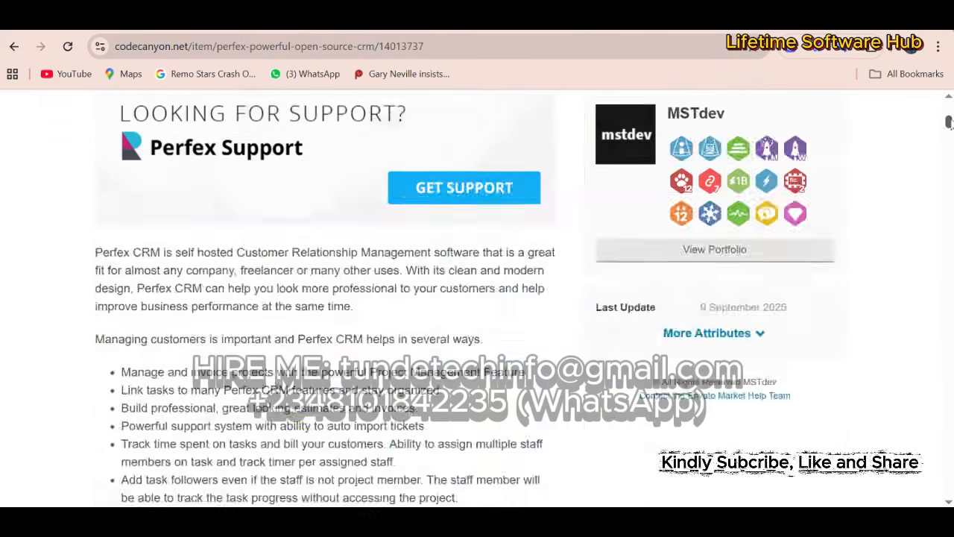
pyautogui.scroll(-20, 919, 304)
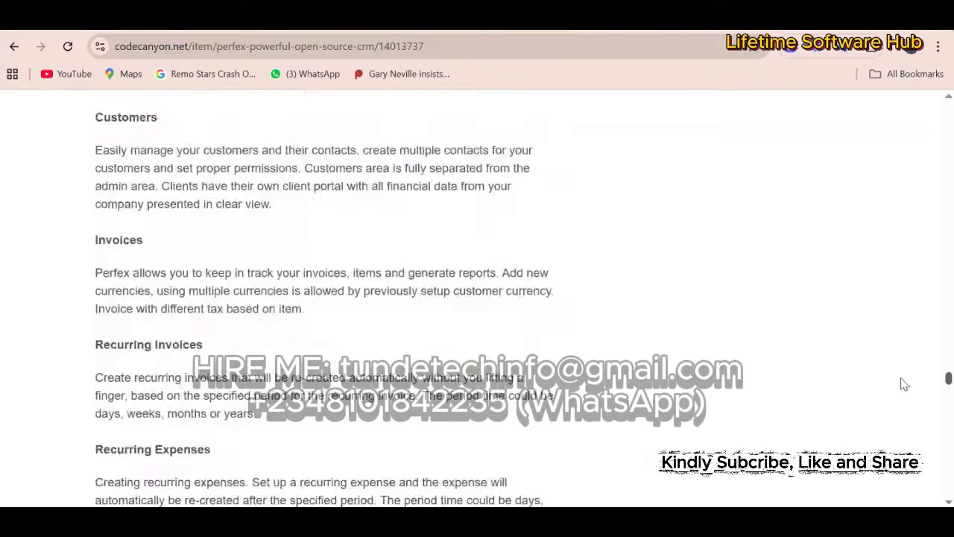
pyautogui.scroll(10, 894, 477)
pyautogui.scroll(8, 931, 385)
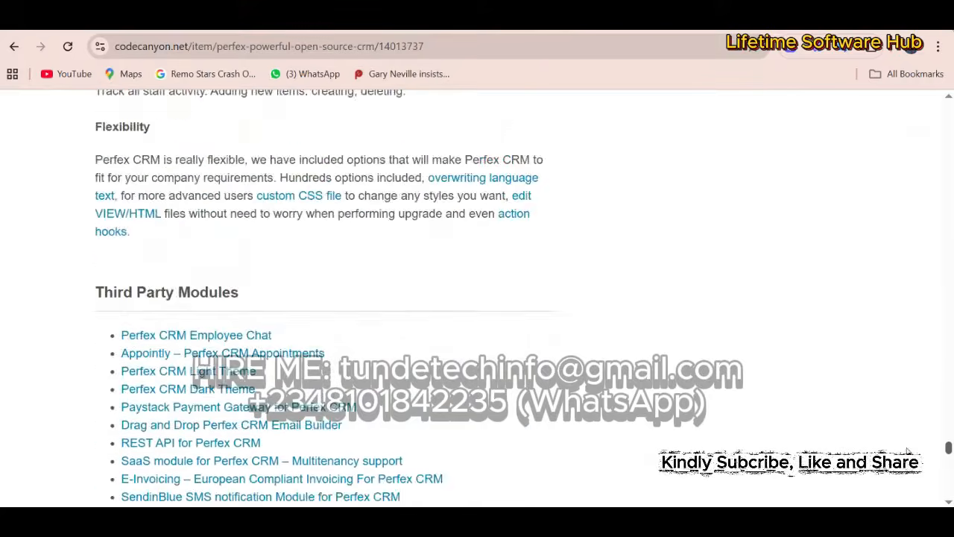
pyautogui.scroll(-5, 930, 385)
pyautogui.scroll(15, 931, 385)
pyautogui.scroll(20, 930, 385)
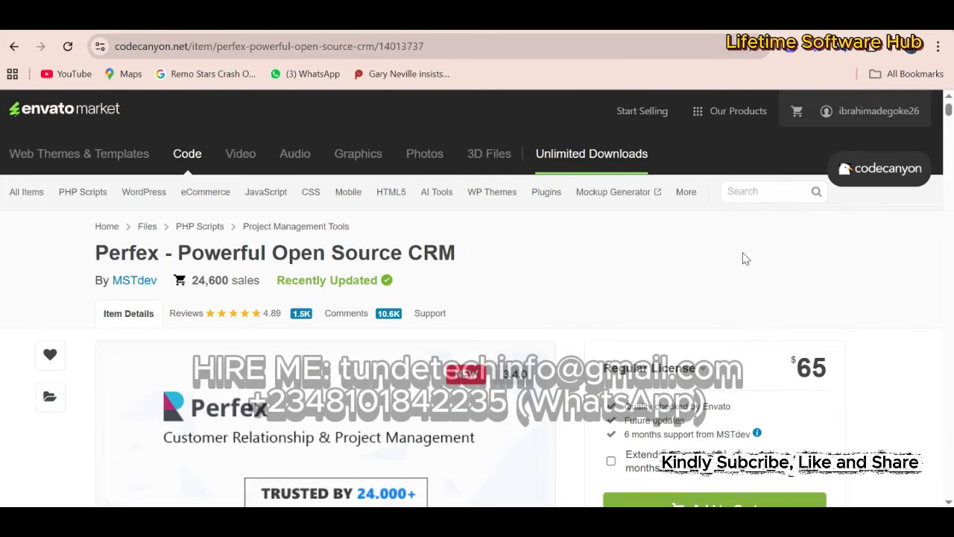
# - Open the test.tundetechinfo.com.ng folder in File Manager and select the 53.69 MB perfex-340.zip archive
pyautogui.click(574, 18)
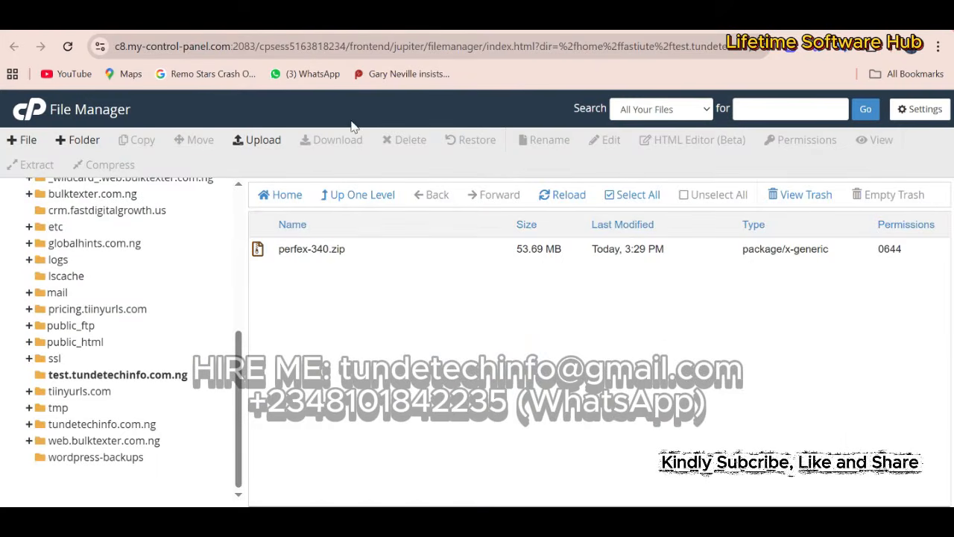
pyautogui.click(347, 258)
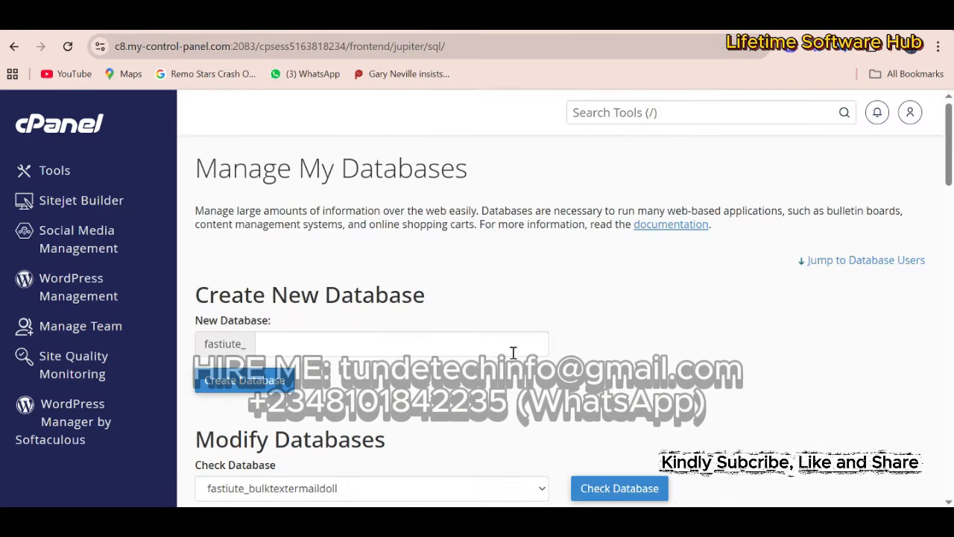
pyautogui.moveTo(949, 145)
pyautogui.mouseDown()
pyautogui.moveTo(949, 235)
pyautogui.moveTo(949, 148)
pyautogui.mouseUp()
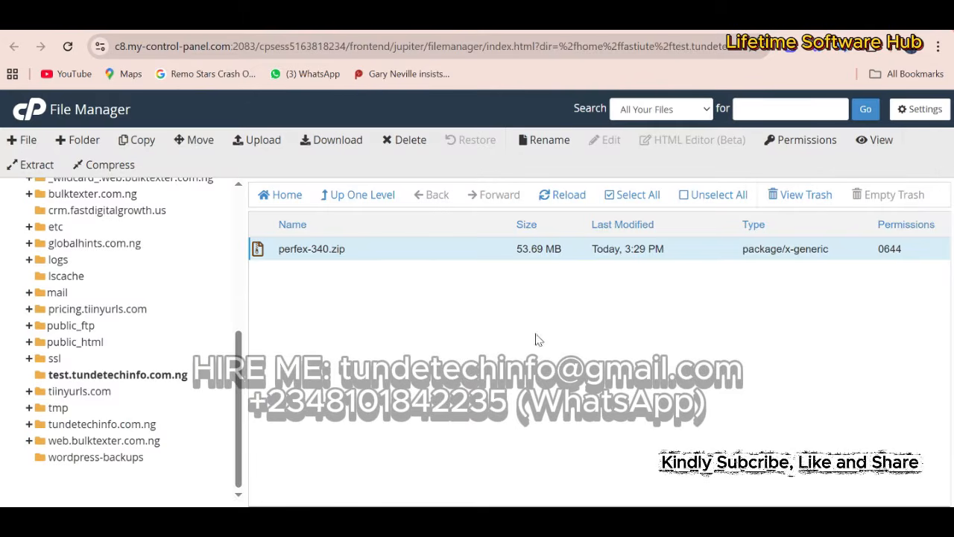
# - Extract perfex-340.zip in place so the codecanyon Perfex folder appears, then close the results
pyautogui.rightClick(342, 250)
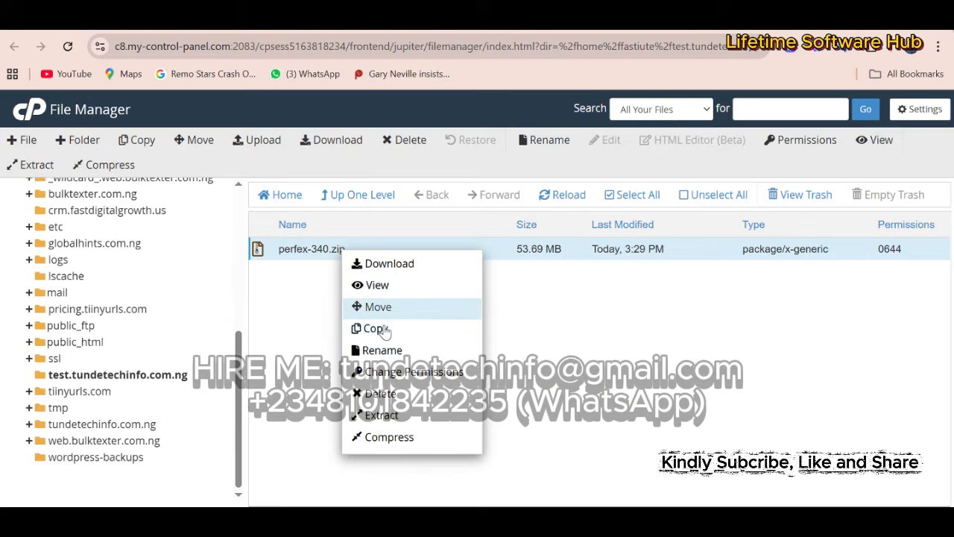
pyautogui.click(395, 416)
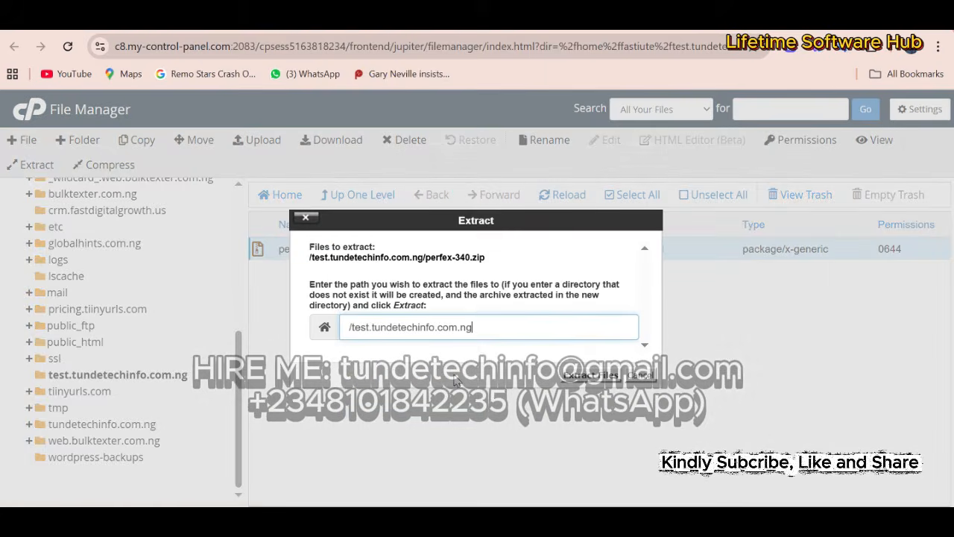
pyautogui.click(591, 375)
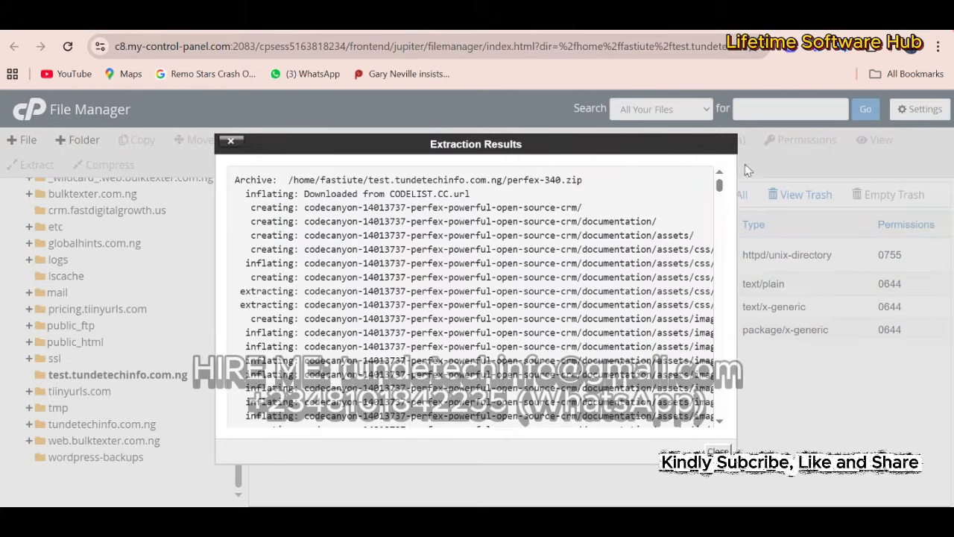
pyautogui.click(718, 451)
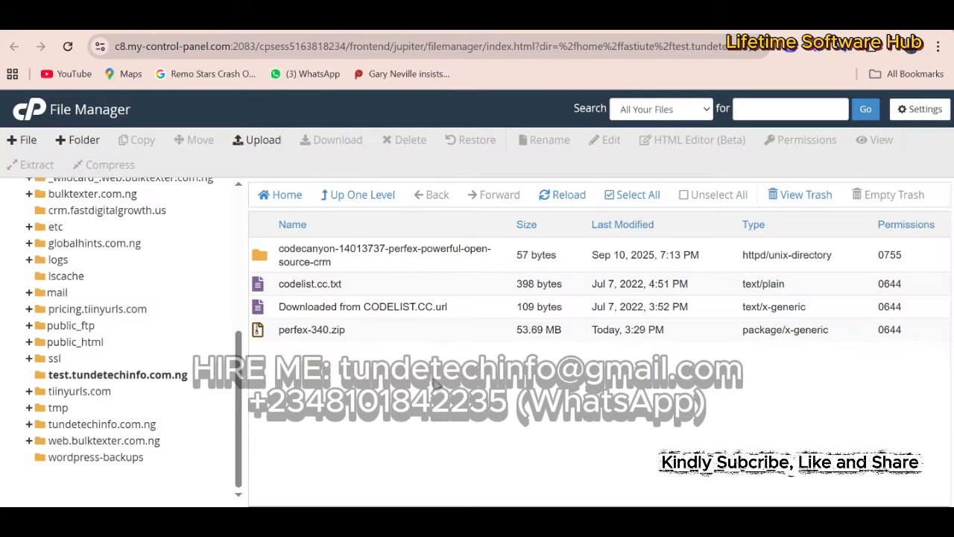
# - Clear out the codelist files, then open the codecanyon folder and its perfex_crm subfolder
pyautogui.click(328, 284)
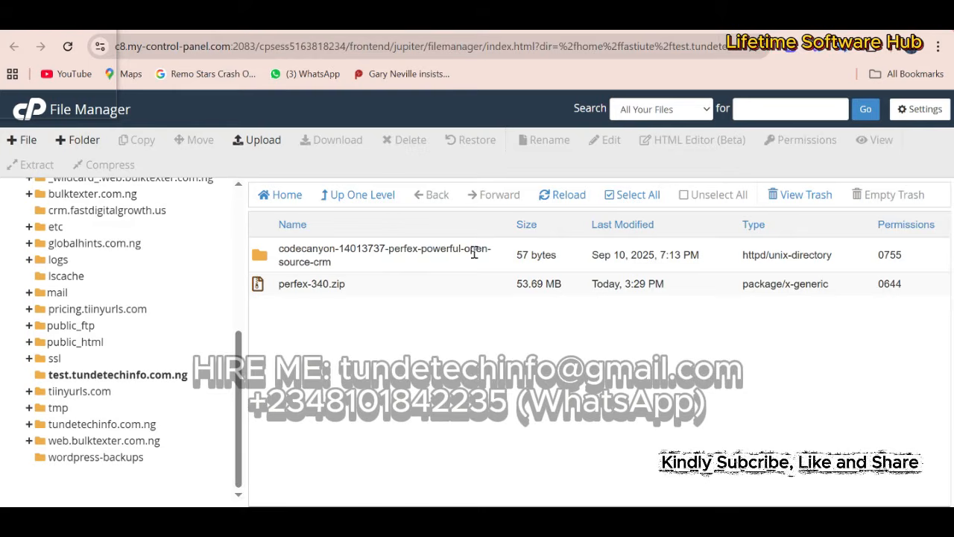
pyautogui.click(259, 292)
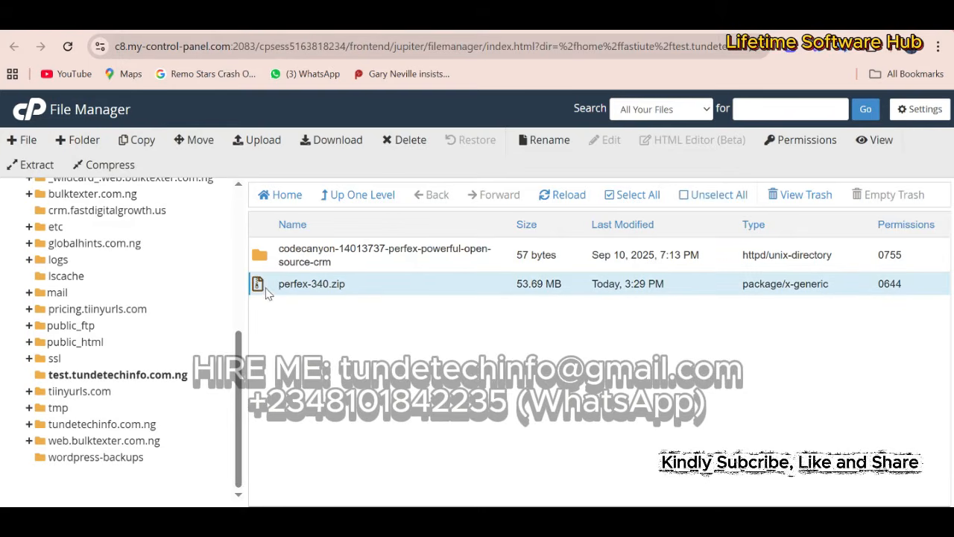
pyautogui.click(270, 261)
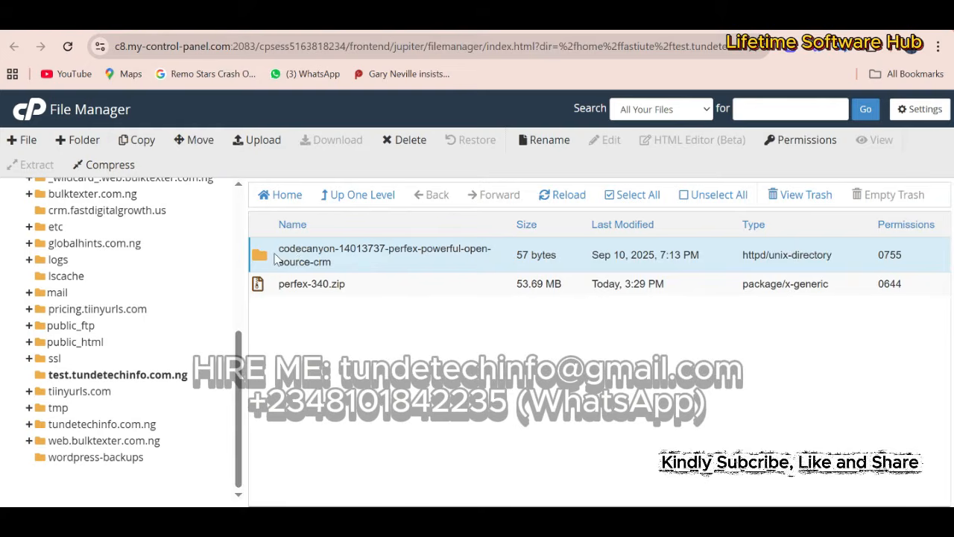
pyautogui.doubleClick(299, 259)
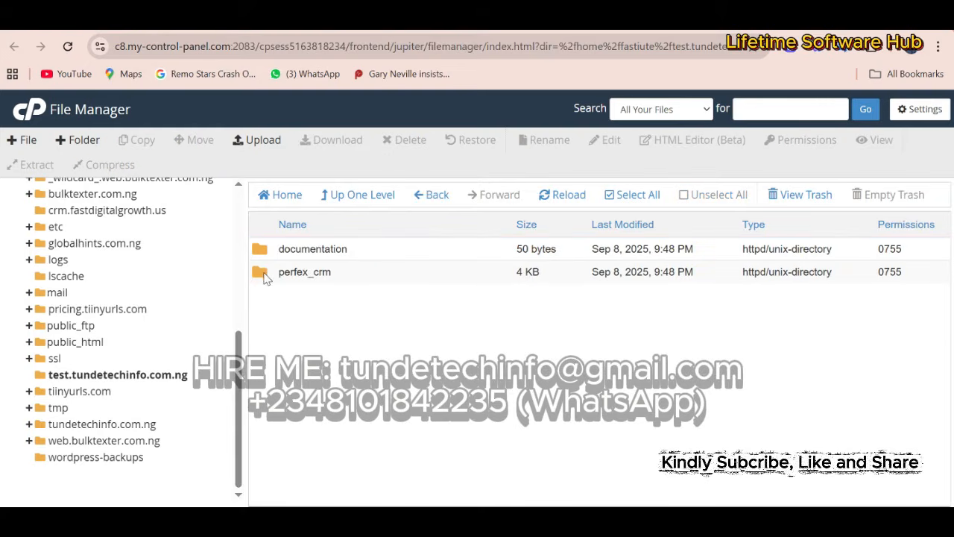
pyautogui.doubleClick(265, 274)
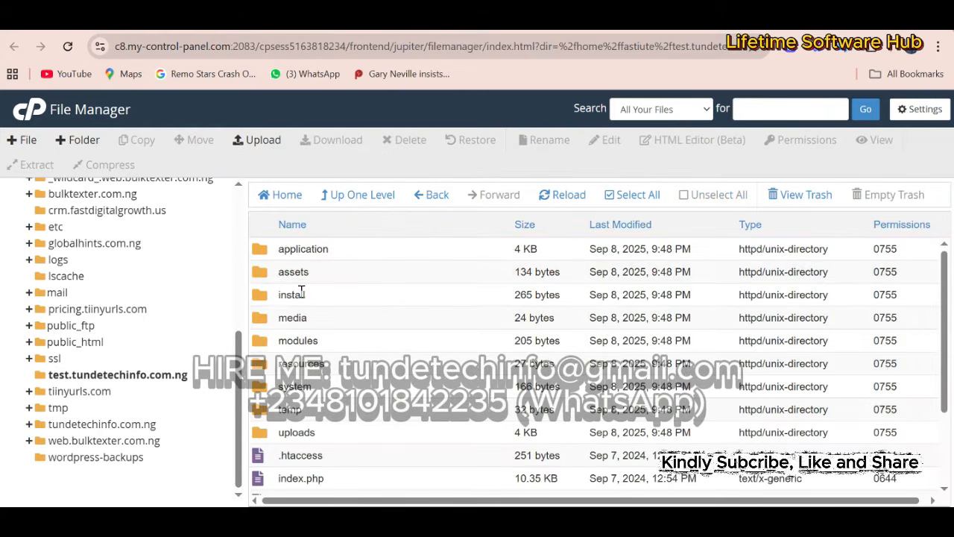
# - Move all perfex_crm contents into /test.tundetechinfo.com.ng, the subdomain root
pyautogui.click(640, 198)
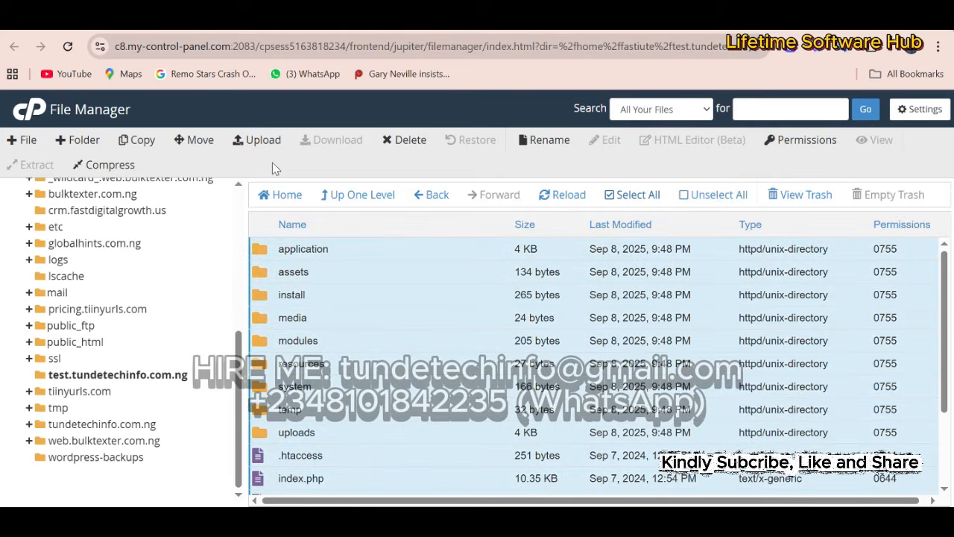
pyautogui.click(192, 141)
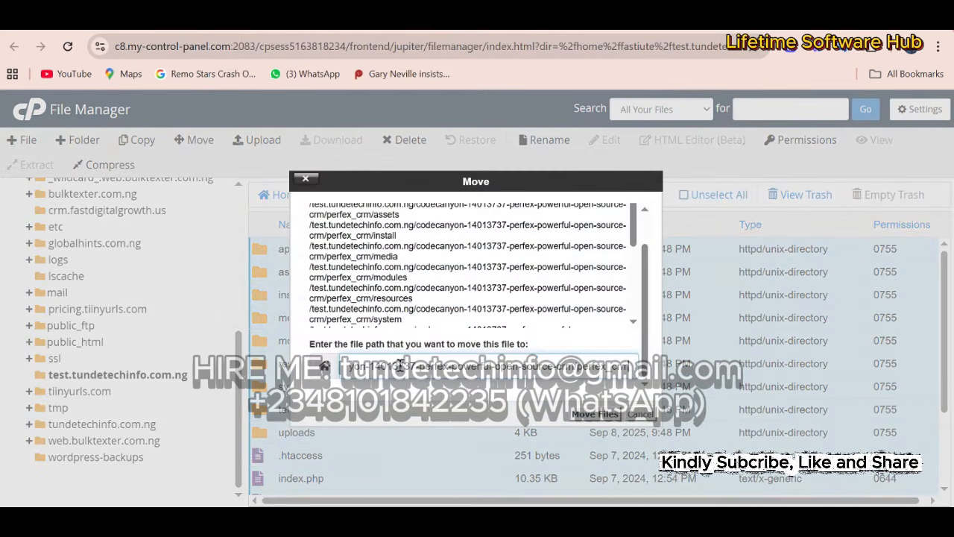
pyautogui.press('BackSpace')
pyautogui.press('BackSpace')
pyautogui.press('BackSpace')
pyautogui.press('BackSpace')
pyautogui.press('BackSpace')
pyautogui.press('BackSpace')
pyautogui.press('BackSpace')
pyautogui.press('BackSpace')
pyautogui.press('BackSpace')
pyautogui.press('BackSpace')
pyautogui.press('BackSpace')
pyautogui.press('BackSpace')
pyautogui.press('BackSpace')
pyautogui.press('BackSpace')
pyautogui.press('BackSpace')
pyautogui.press('BackSpace')
pyautogui.press('BackSpace')
pyautogui.press('BackSpace')
pyautogui.press('BackSpace')
pyautogui.press('BackSpace')
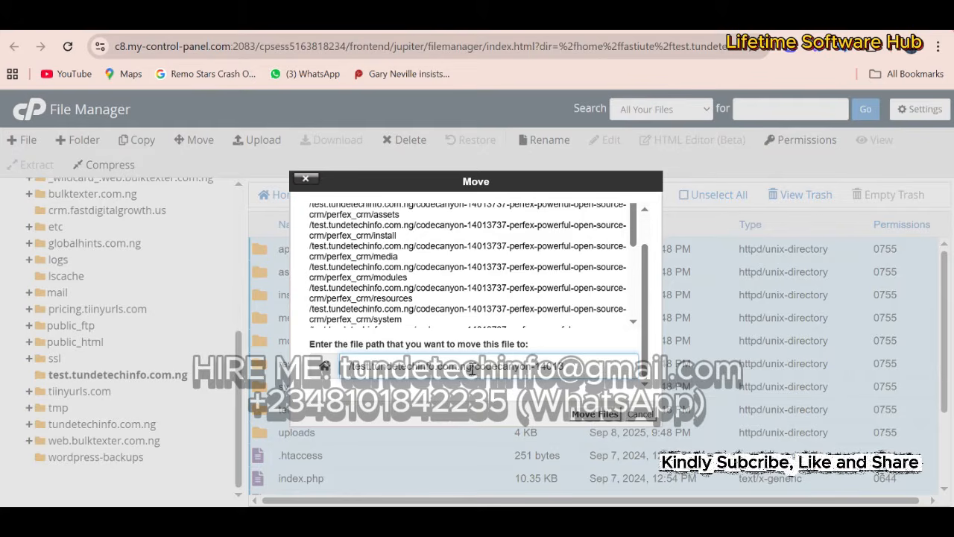
pyautogui.press('BackSpace')
pyautogui.press('BackSpace')
pyautogui.press('BackSpace')
pyautogui.press('BackSpace')
pyautogui.press('BackSpace')
pyautogui.press('BackSpace')
pyautogui.press('BackSpace')
pyautogui.press('BackSpace')
pyautogui.press('BackSpace')
pyautogui.press('BackSpace')
pyautogui.press('BackSpace')
pyautogui.press('BackSpace')
pyautogui.press('BackSpace')
pyautogui.press('BackSpace')
pyautogui.press('BackSpace')
pyautogui.press('BackSpace')
pyautogui.press('BackSpace')
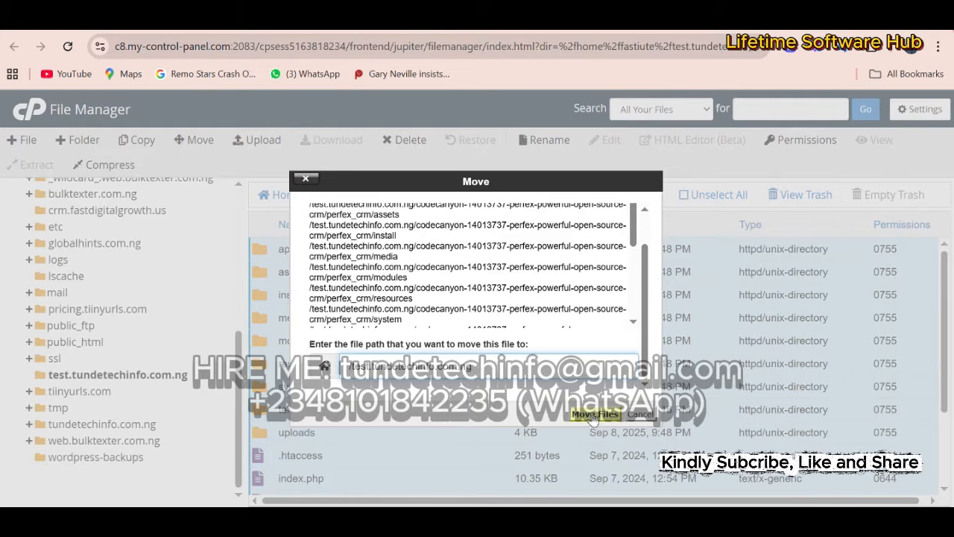
pyautogui.click(593, 414)
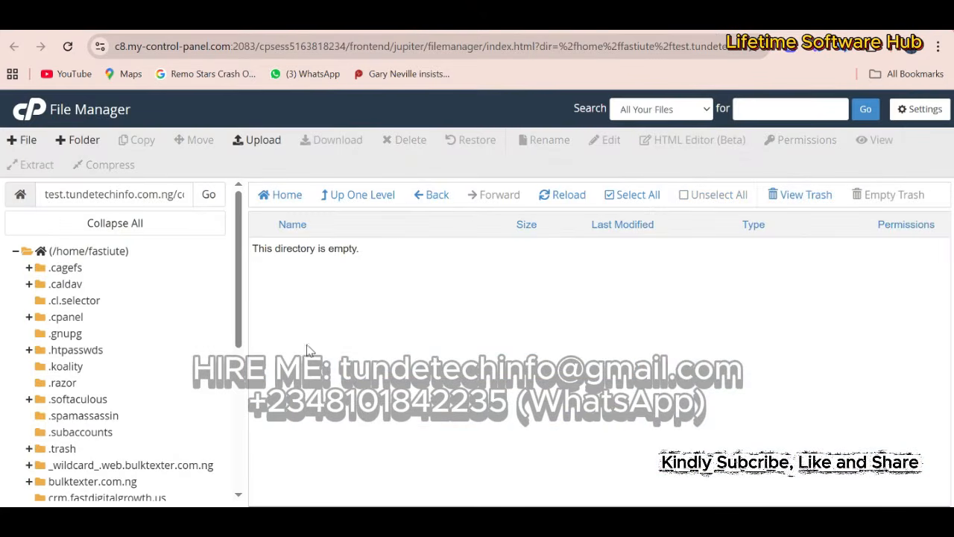
# - Go back up to the subdomain root and send the leftover codecanyon folder to the trash
pyautogui.click(378, 195)
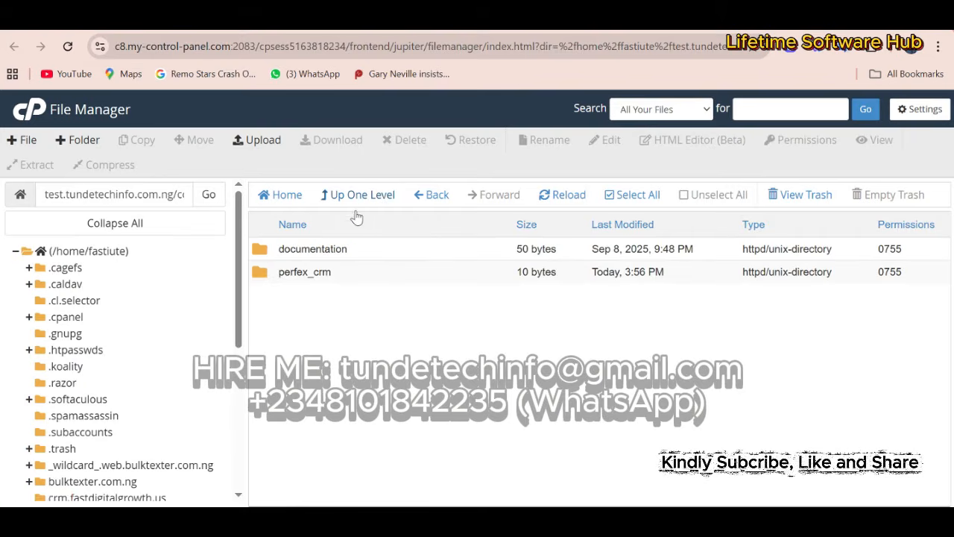
pyautogui.click(360, 199)
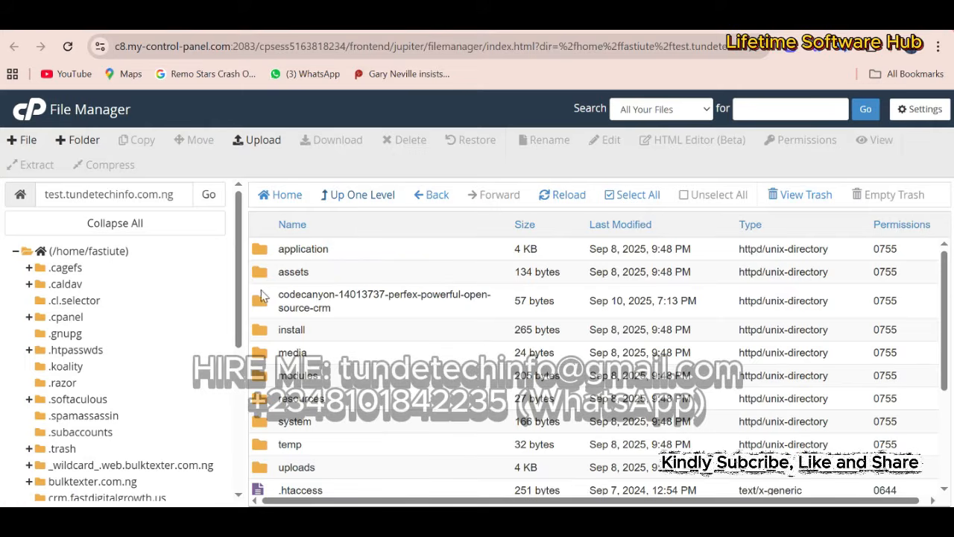
pyautogui.click(263, 299)
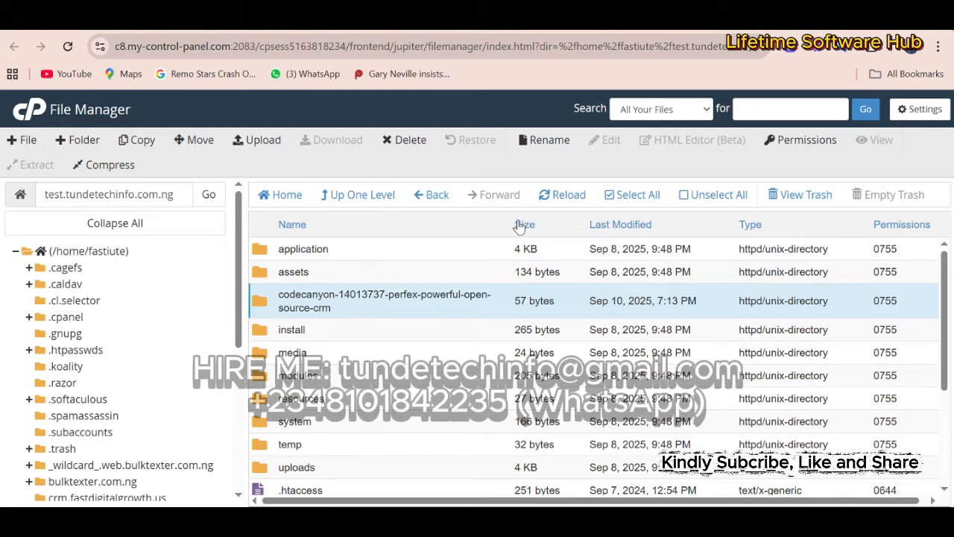
pyautogui.click(409, 142)
pyautogui.click(600, 351)
# - Scroll through the subdomain folder to review the moved Perfex files, such as system, uploads and index.php
pyautogui.moveTo(935, 280); pyautogui.dragTo(931, 387)
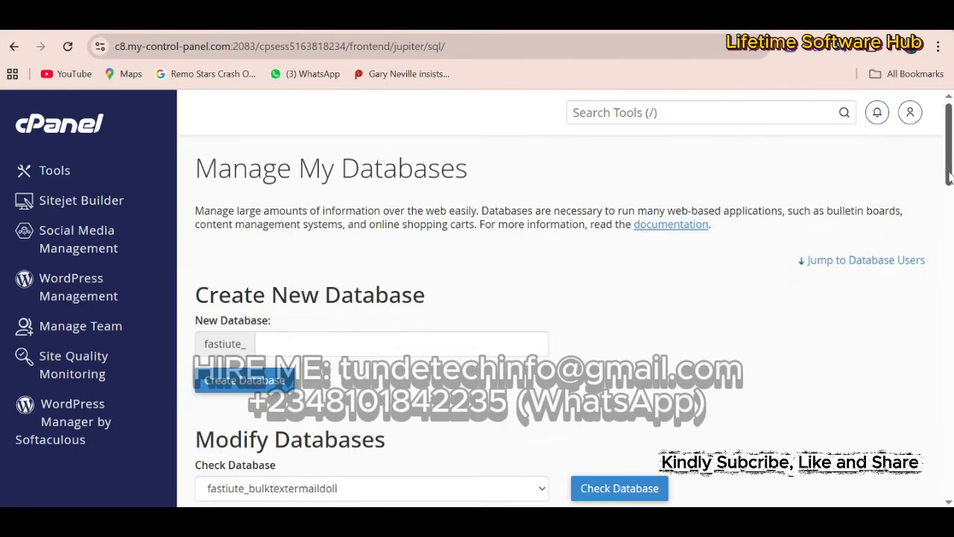
pyautogui.scroll(-10, 290, 380)
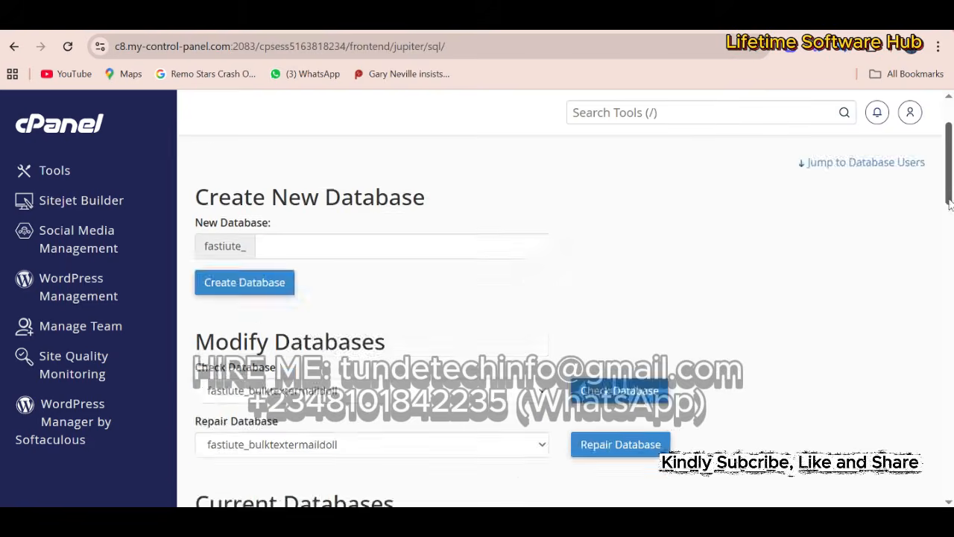
pyautogui.scroll(10, 291, 380)
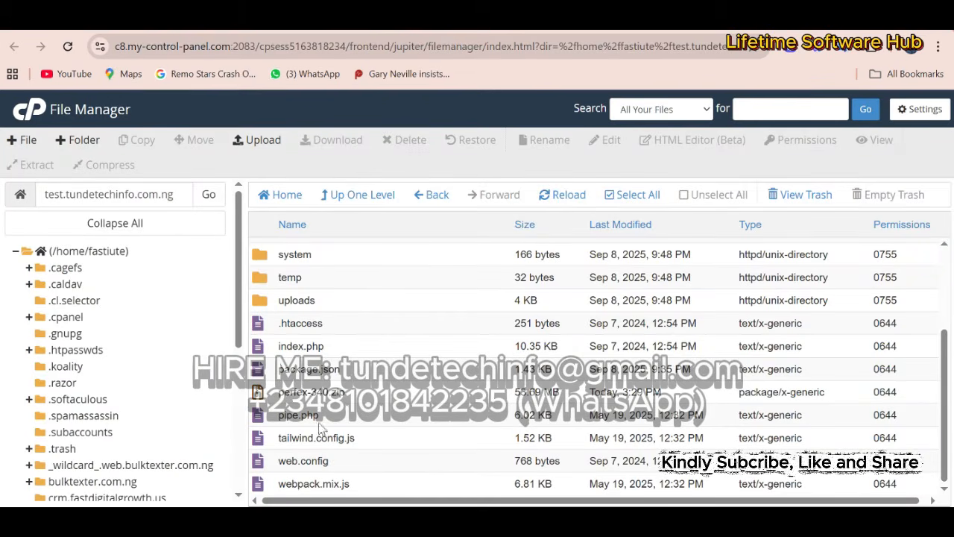
# - In a new Chrome tab, load test.tundetechinfo.com.ng, which shows the 'Perfex CRM not installed' page
pyautogui.hotkey('ctrl', 't')
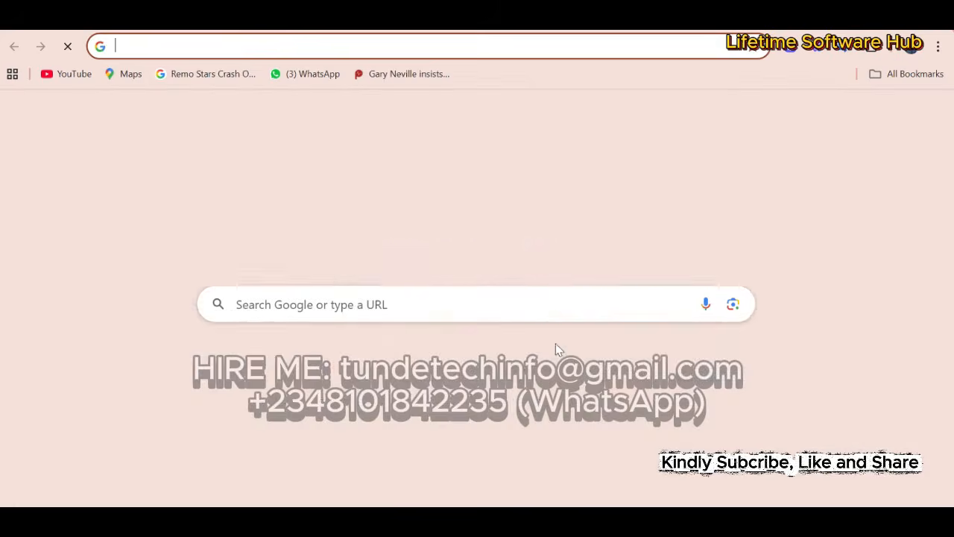
pyautogui.write('test.')
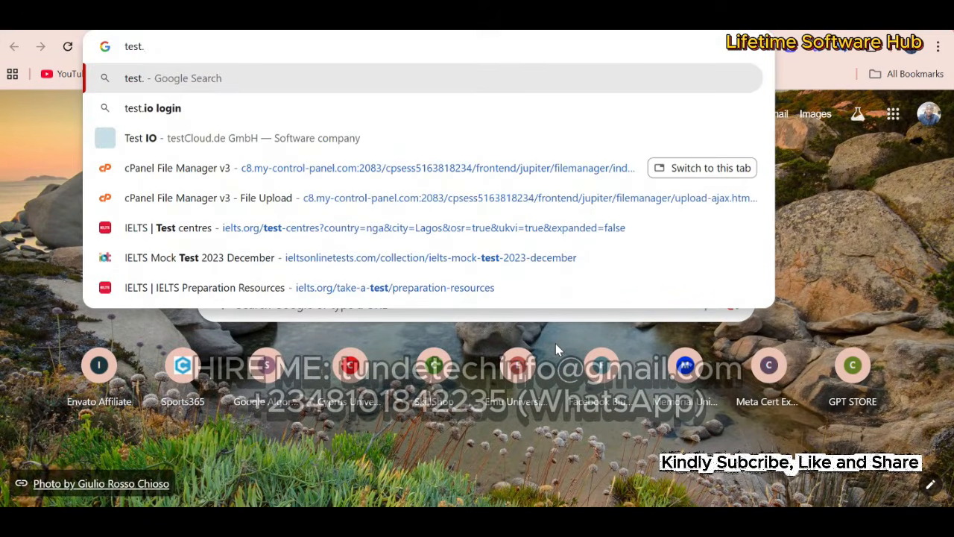
pyautogui.write('tundetch')
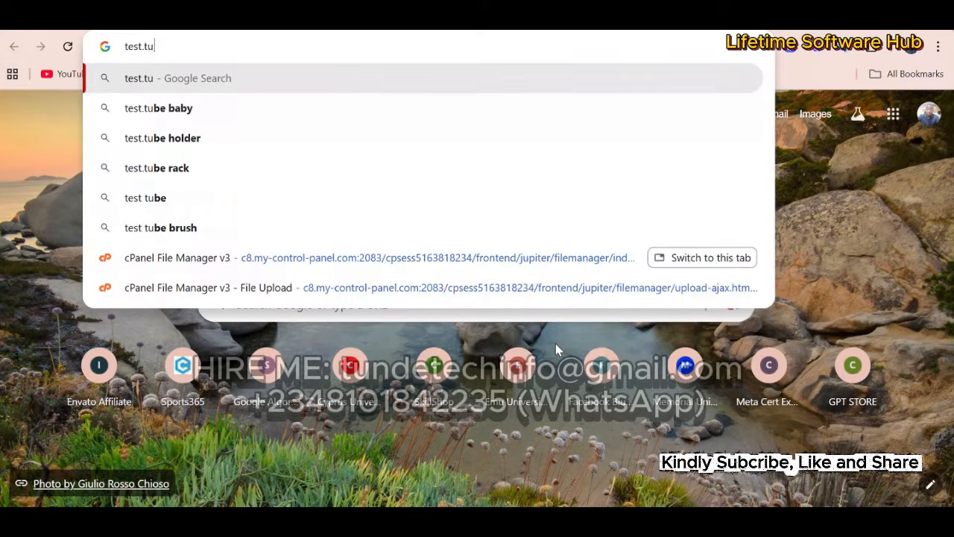
pyautogui.press('BackSpace')
pyautogui.press('BackSpace')
pyautogui.write('e')
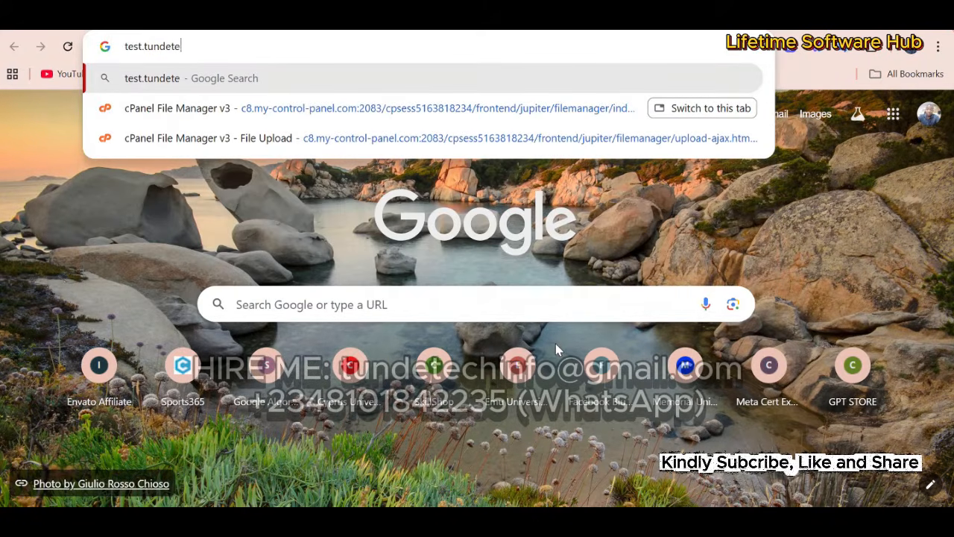
pyautogui.write('chinfo.com')
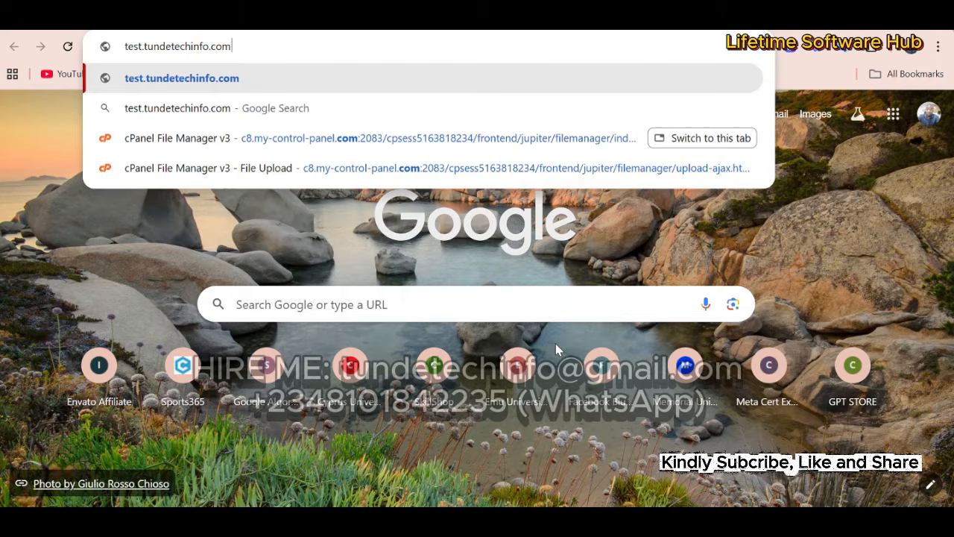
pyautogui.write('.')
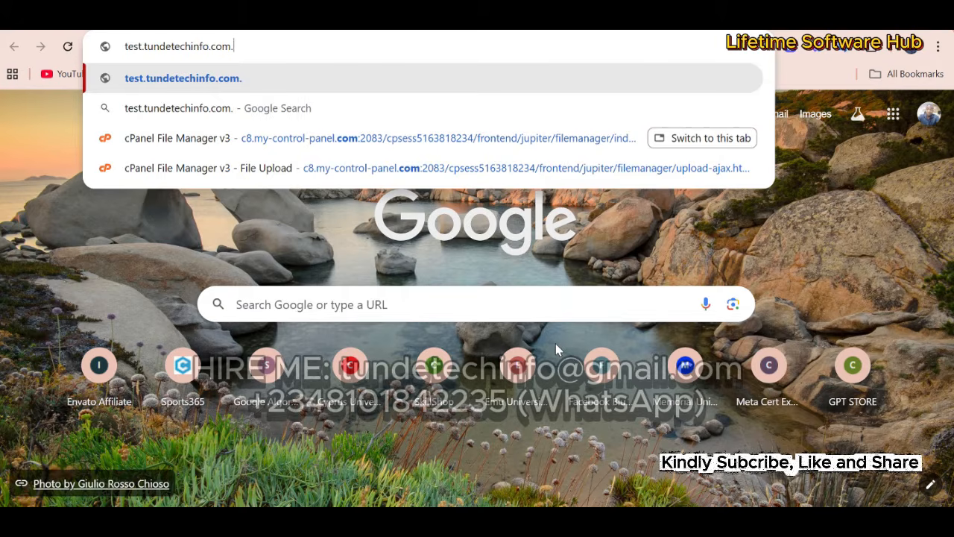
pyautogui.write('ng')
pyautogui.press('Return')
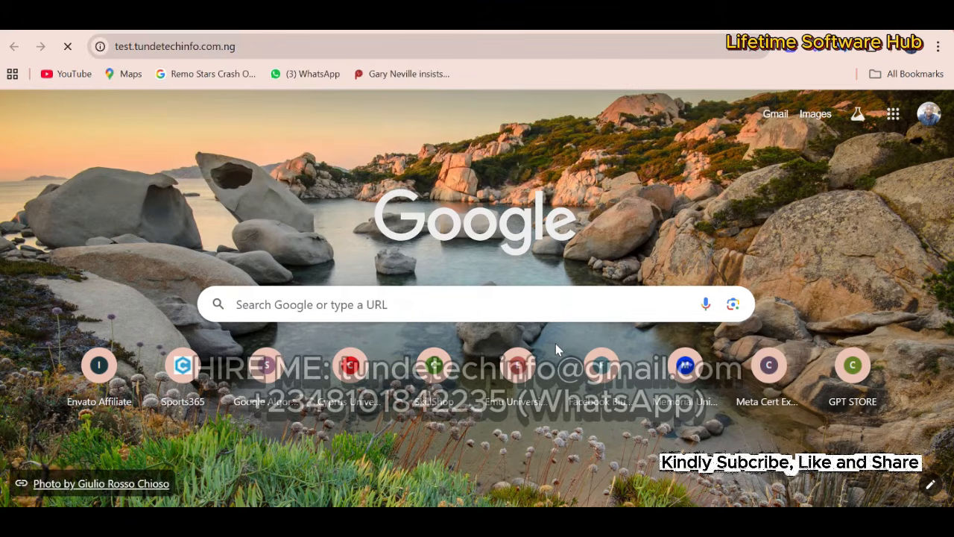
pyautogui.rightClick(241, 521)
pyautogui.rightClick(135, 416)
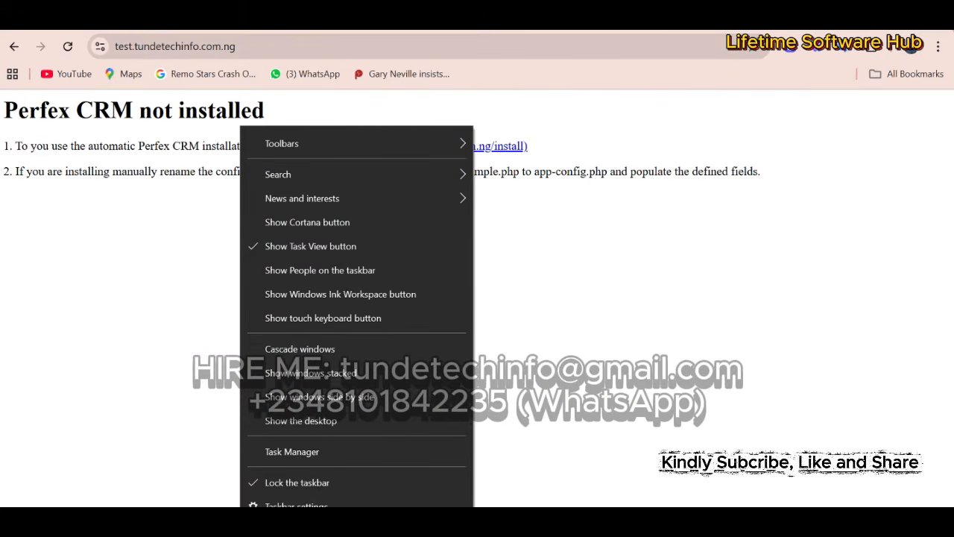
# - Launch the automatic Perfex installer and review its requirements check, which passes with PHP 8.2.29
pyautogui.click(224, 523)
pyautogui.doubleClick(692, 348)
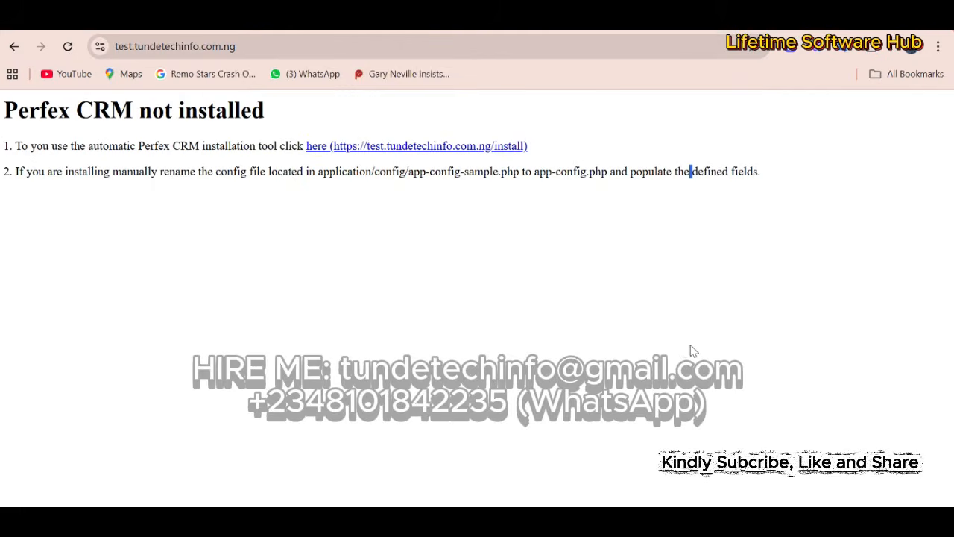
pyautogui.click(439, 147)
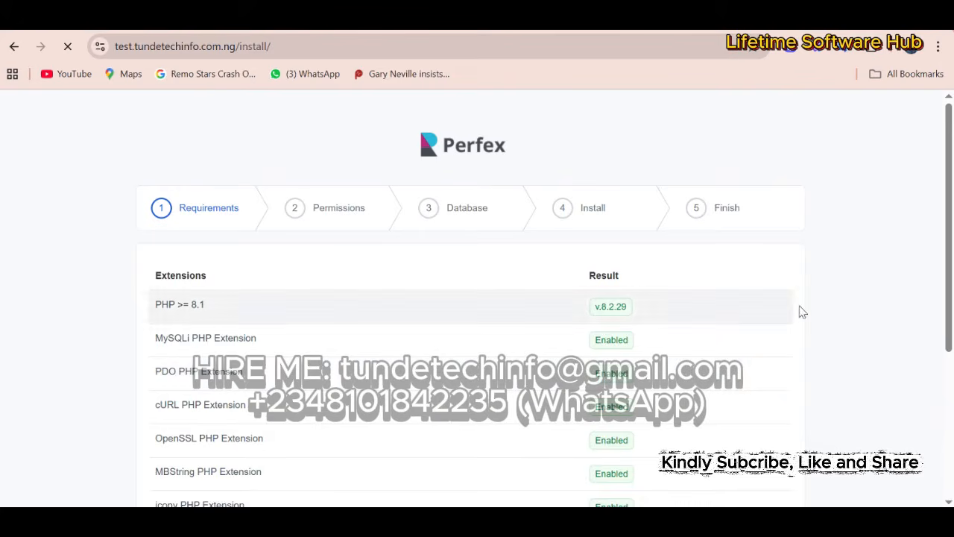
pyautogui.scroll(-2, 952, 174)
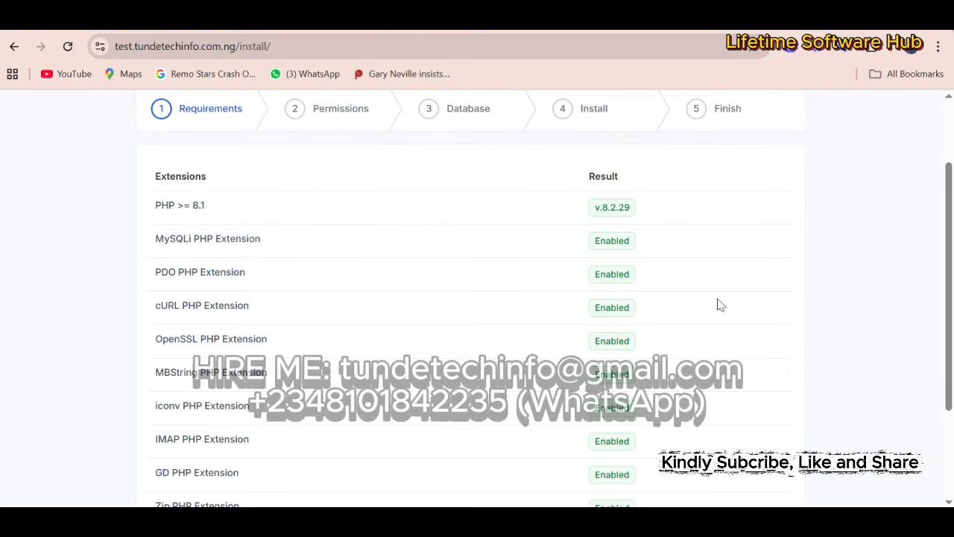
pyautogui.scroll(-1, 933, 238)
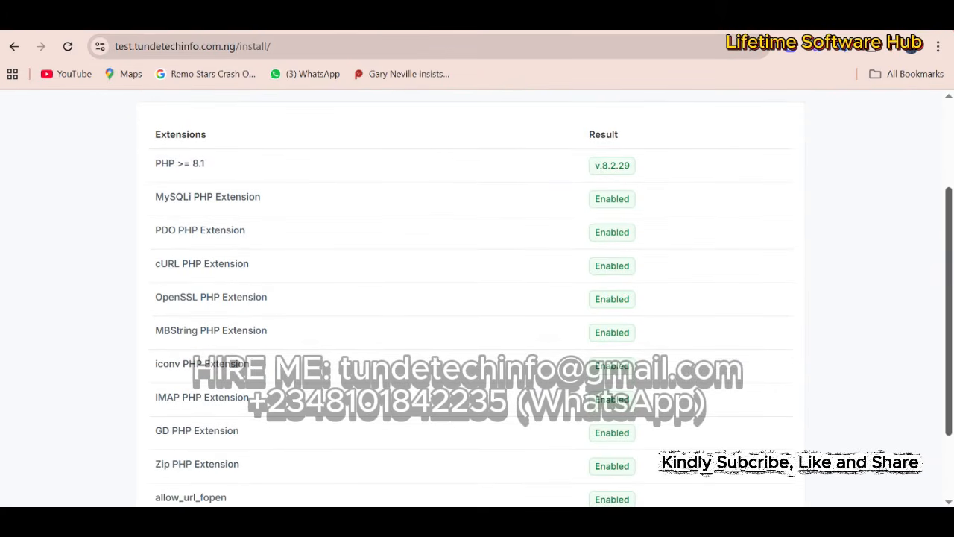
pyautogui.moveTo(951, 256)
pyautogui.mouseDown()
pyautogui.moveTo(951, 317)
pyautogui.moveTo(952, 200)
pyautogui.moveTo(953, 271)
pyautogui.moveTo(952, 256)
pyautogui.mouseUp()
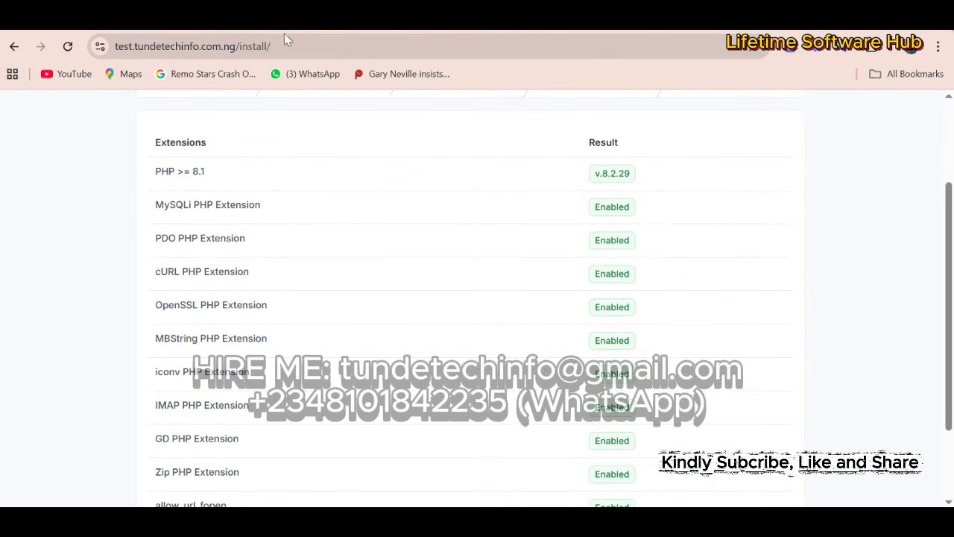
pyautogui.click(444, 18)
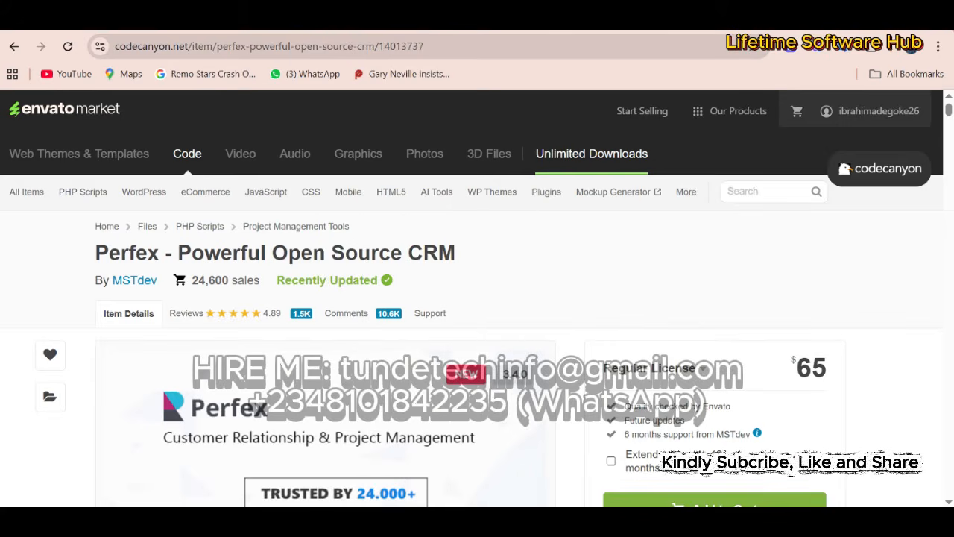
# - Scroll down the CodeCanyon Perfex item page to view its feature list
pyautogui.moveTo(950, 108); pyautogui.dragTo(950, 287)
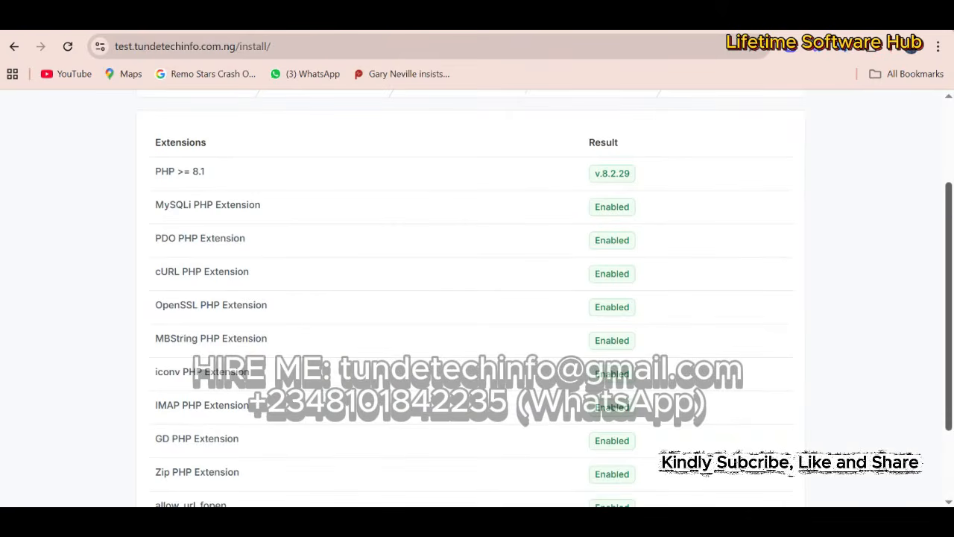
# - Review the passed Requirements list and continue to the Permissions step
pyautogui.scroll(-3, 949, 340)
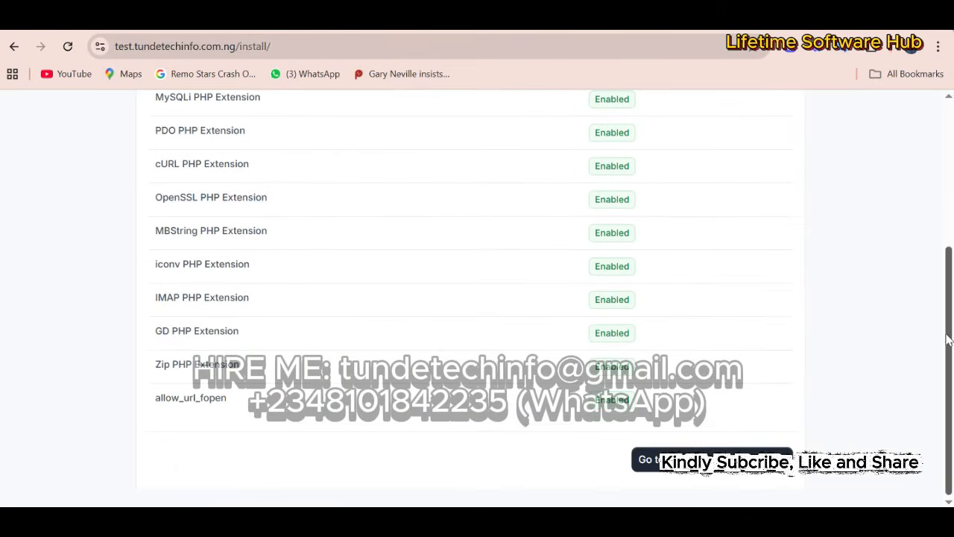
pyautogui.scroll(3, 948, 339)
pyautogui.scroll(-2, 942, 350)
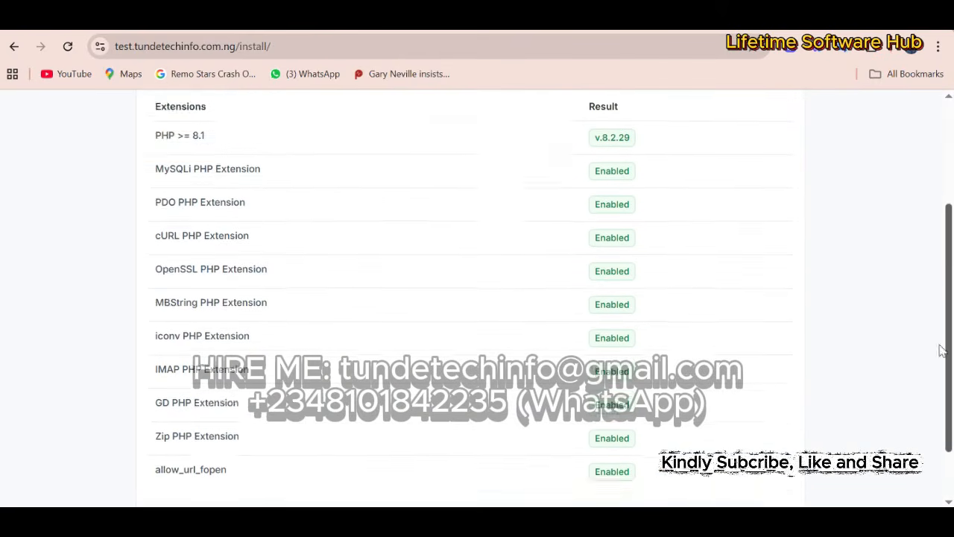
pyautogui.scroll(-2, 942, 350)
pyautogui.click(776, 459)
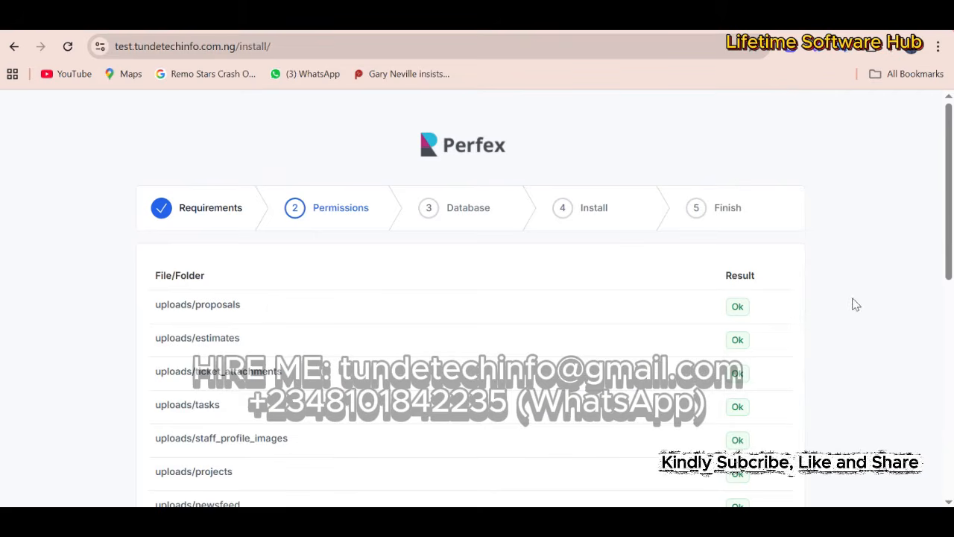
# - Confirm every folder permission shows Ok and proceed to the Database setup form
pyautogui.scroll(-1, 948, 185)
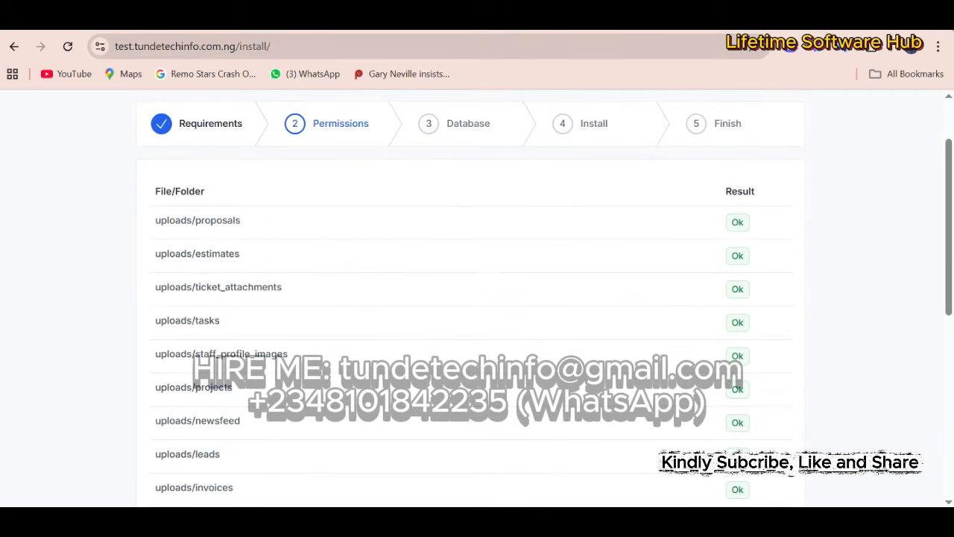
pyautogui.moveTo(948, 159); pyautogui.dragTo(928, 346)
pyautogui.scroll(-2, 929, 346)
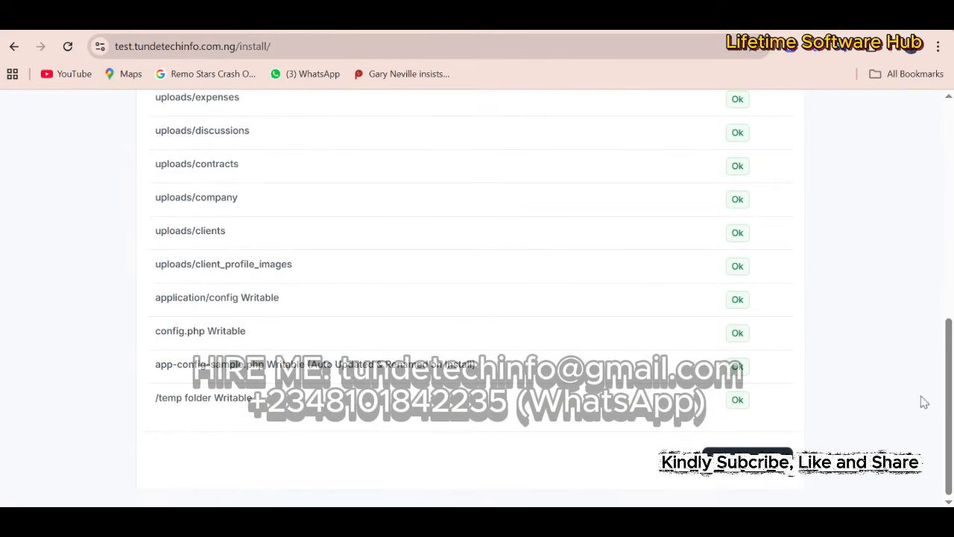
pyautogui.click(760, 467)
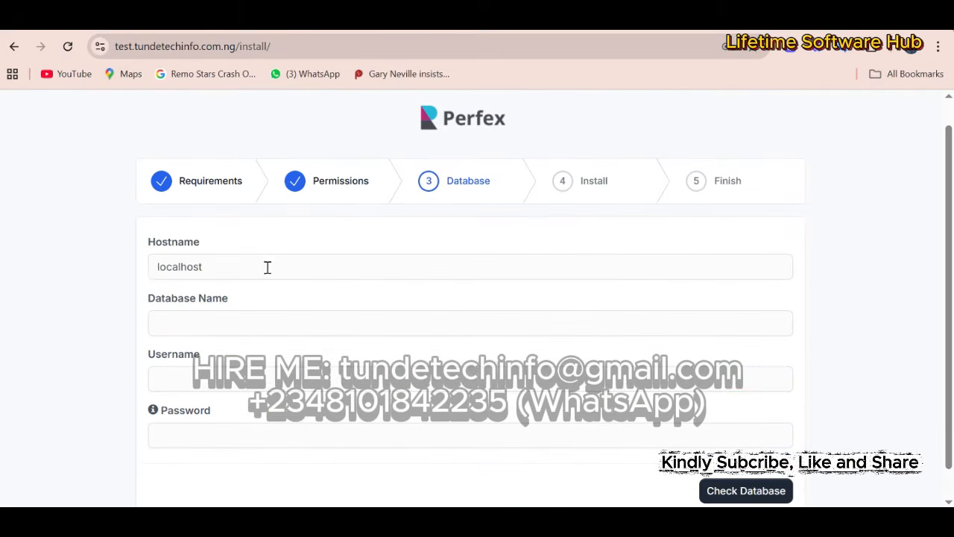
# - Keep Hostname as localhost and paste the saved database name from the notes into Database Name
pyautogui.moveTo(267, 266); pyautogui.dragTo(100, 260)
pyautogui.click(879, 246)
pyautogui.click(626, 17)
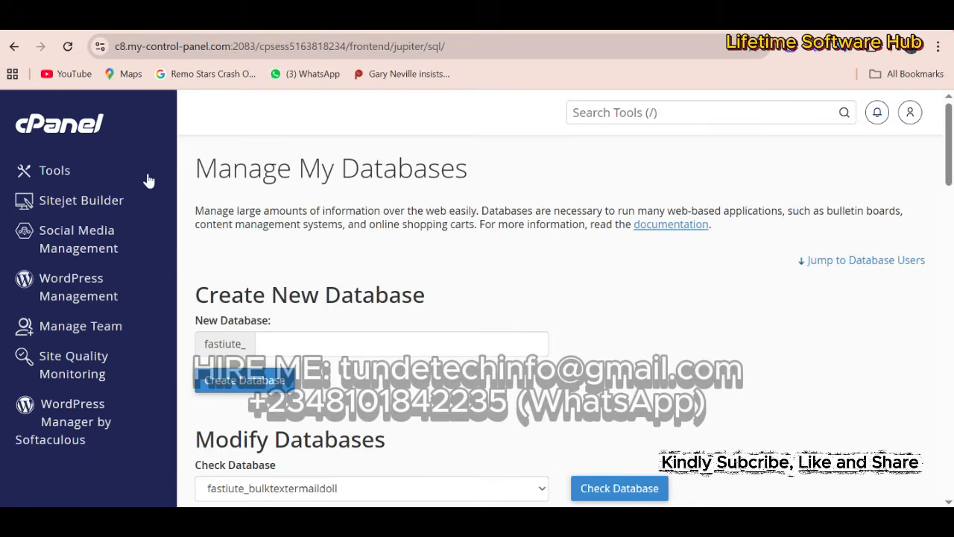
pyautogui.click(142, 16)
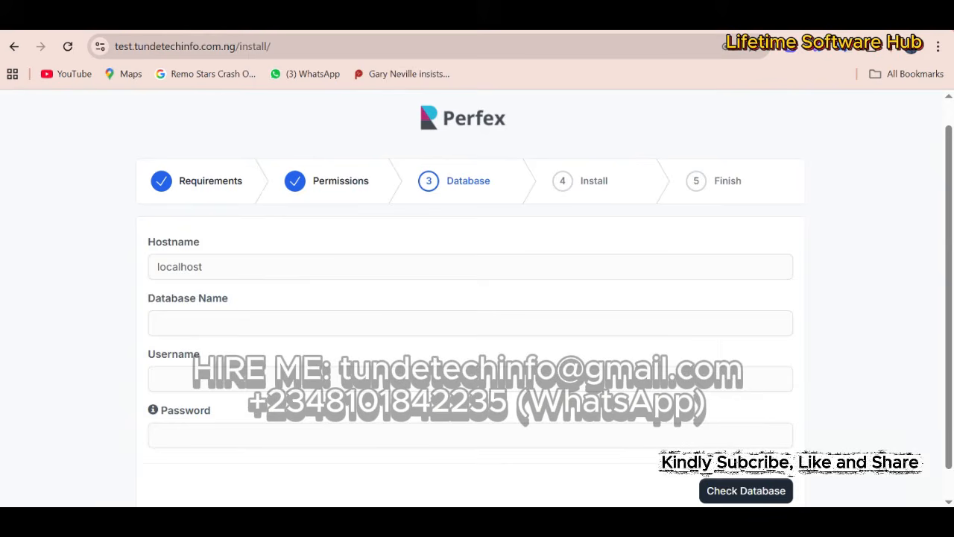
pyautogui.click(179, 325)
pyautogui.hotkey('alt', 'Tab')
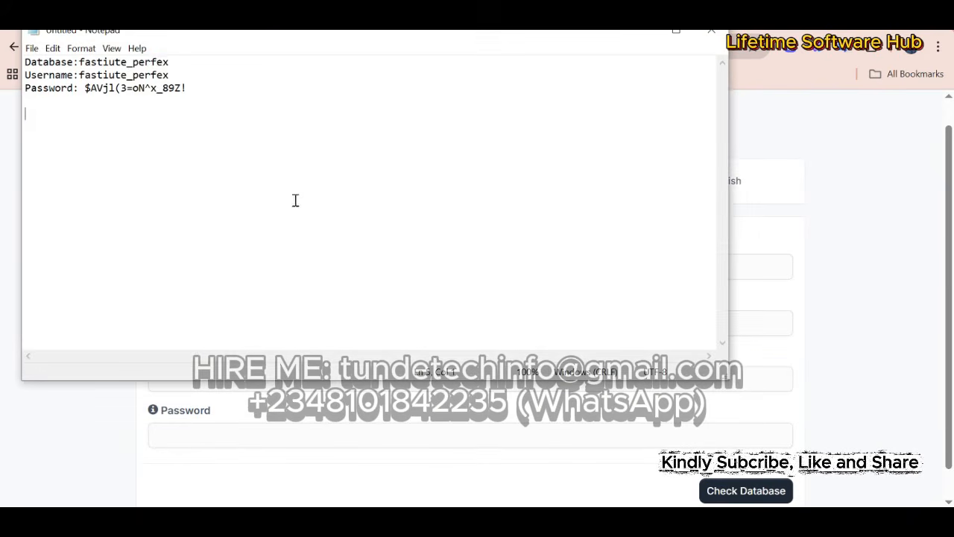
pyautogui.moveTo(169, 62); pyautogui.dragTo(78, 67)
pyautogui.hotkey('ctrl', 'c')
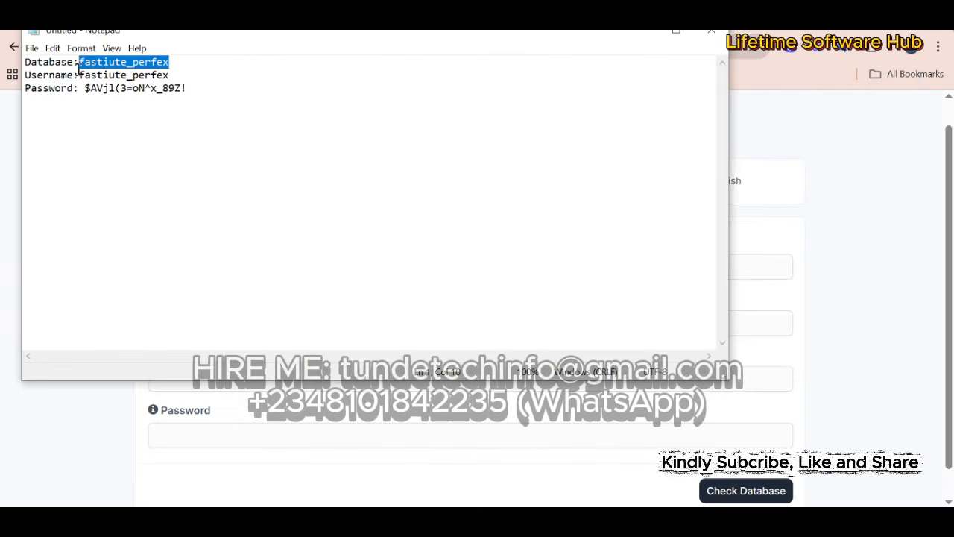
pyautogui.click(775, 315)
pyautogui.click(649, 320)
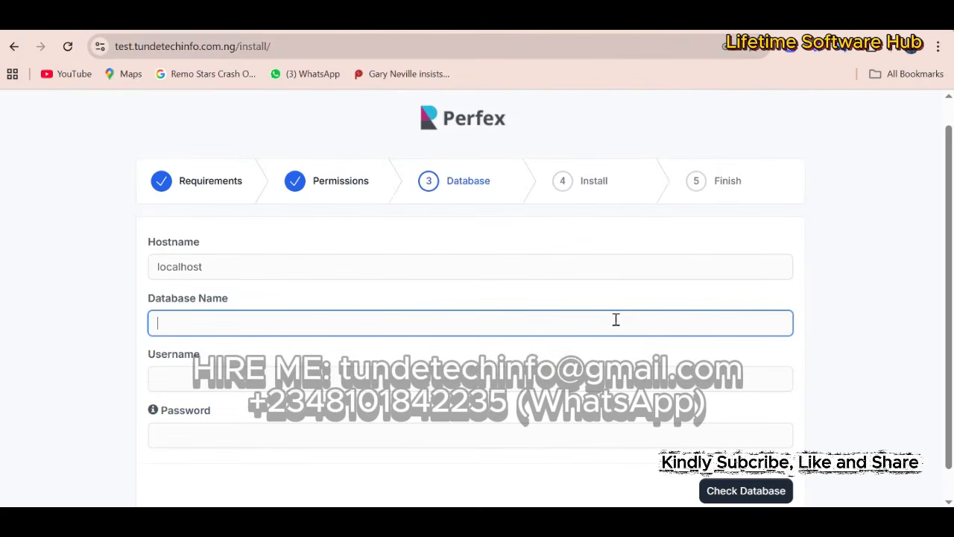
pyautogui.hotkey('ctrl', 'v')
# - Copy the database username and password from the notes into the installer's Username and Password fields
pyautogui.hotkey('alt', 'Tab')
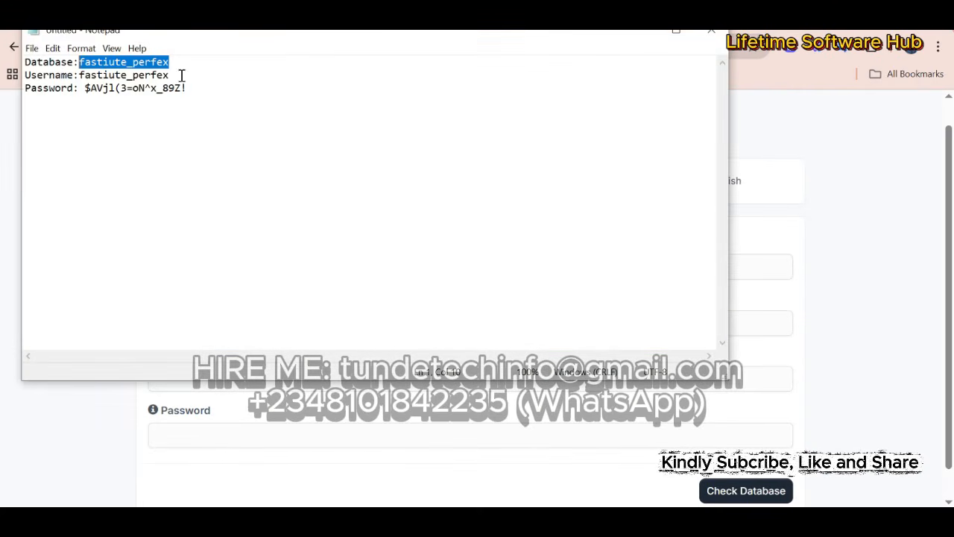
pyautogui.moveTo(181, 75); pyautogui.dragTo(79, 75)
pyautogui.hotkey('ctrl', 'c')
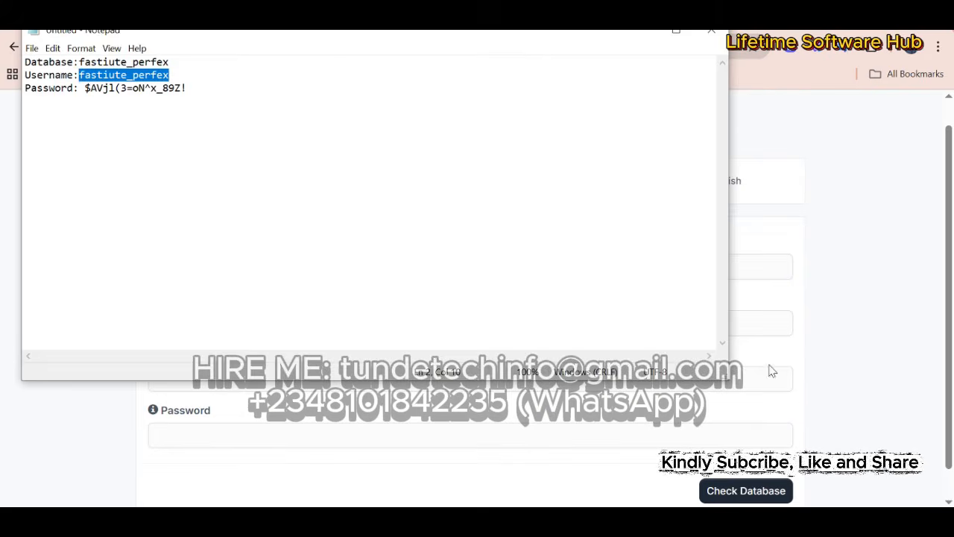
pyautogui.hotkey('alt', 'Tab')
pyautogui.click(773, 373)
pyautogui.hotkey('ctrl', 'v')
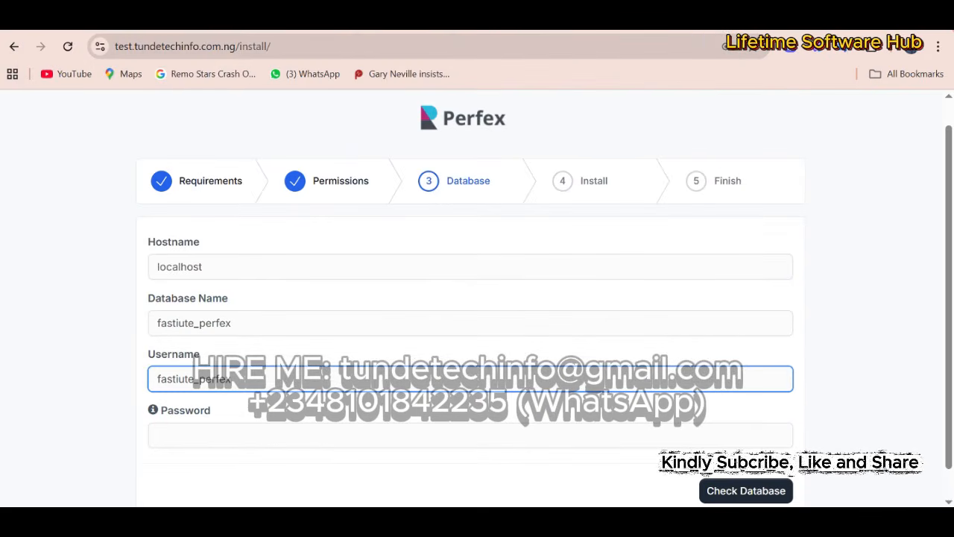
pyautogui.hotkey('alt', 'Tab')
pyautogui.moveTo(186, 88); pyautogui.dragTo(82, 93)
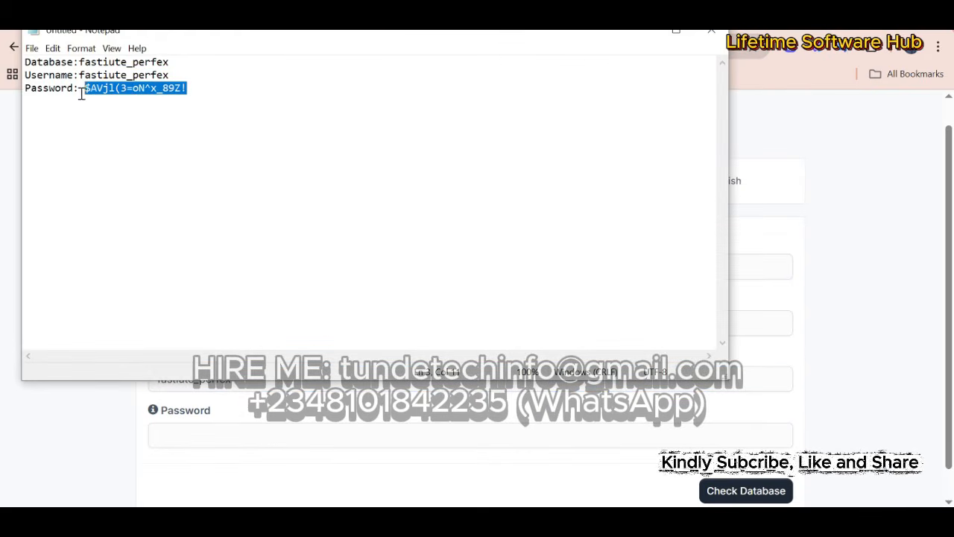
pyautogui.hotkey('alt', 'Tab')
pyautogui.click(327, 427)
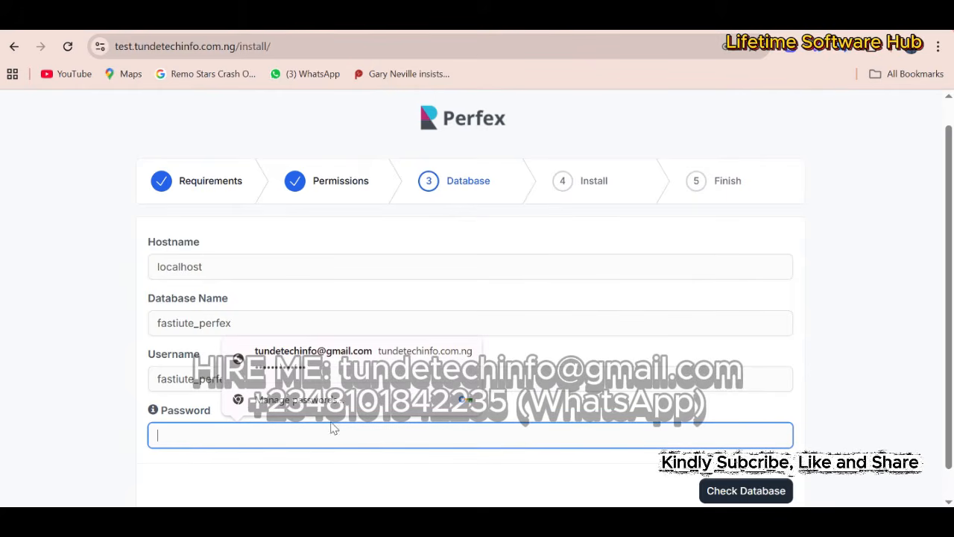
pyautogui.hotkey('ctrl', 'v')
# - Check the database entries and submit them to reach the Install step
pyautogui.click(746, 328)
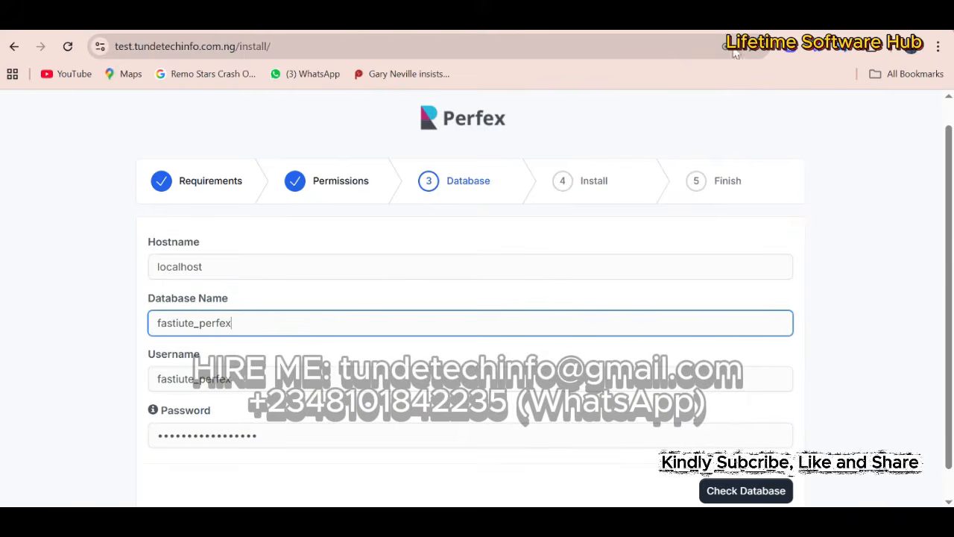
pyautogui.scroll(-1, 939, 194)
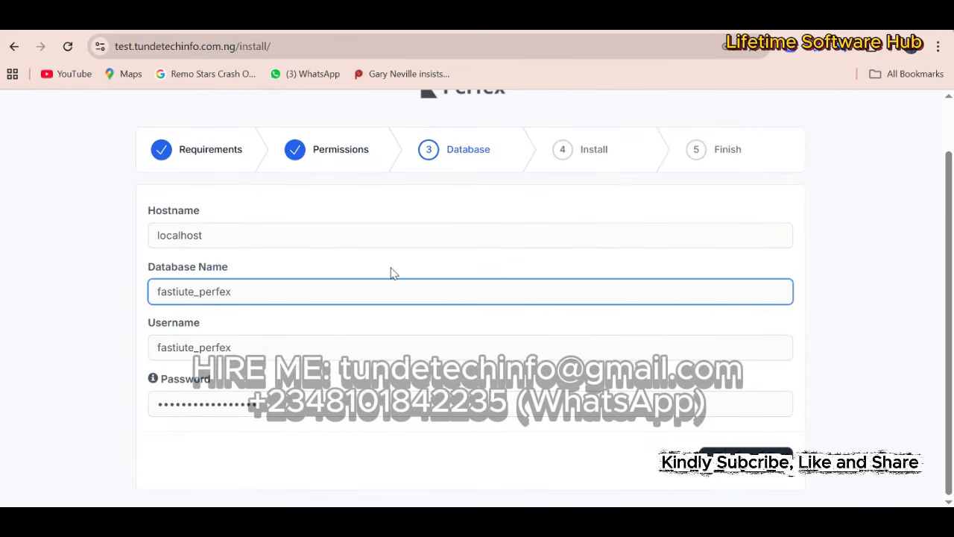
pyautogui.press('Return')
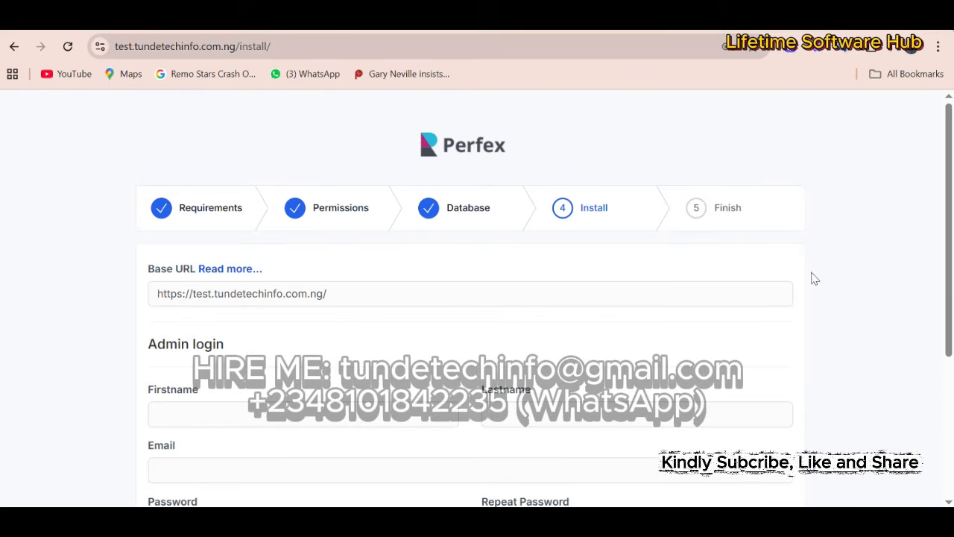
# - Enter the test admin's first name and last name, correcting typos
pyautogui.moveTo(952, 292); pyautogui.dragTo(942, 395)
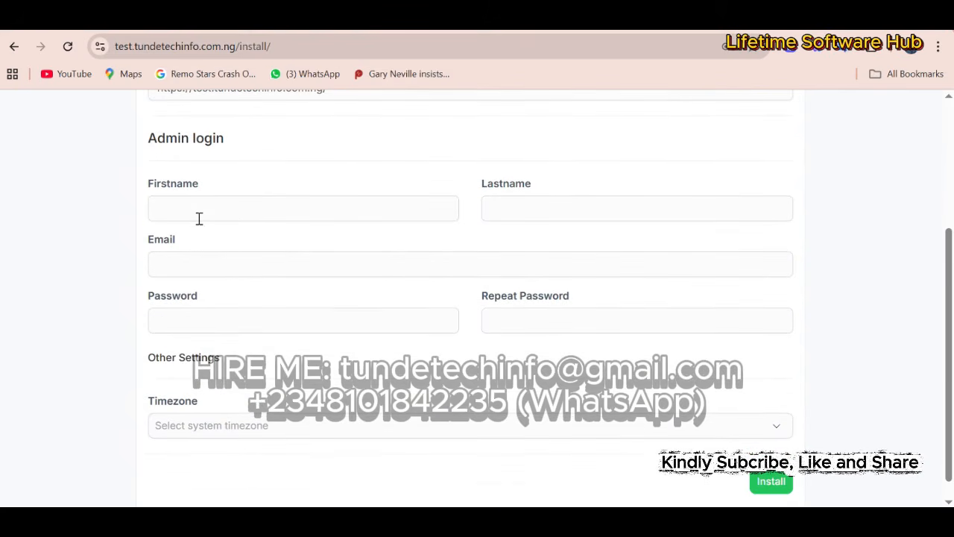
pyautogui.click(199, 218)
pyautogui.write('T')
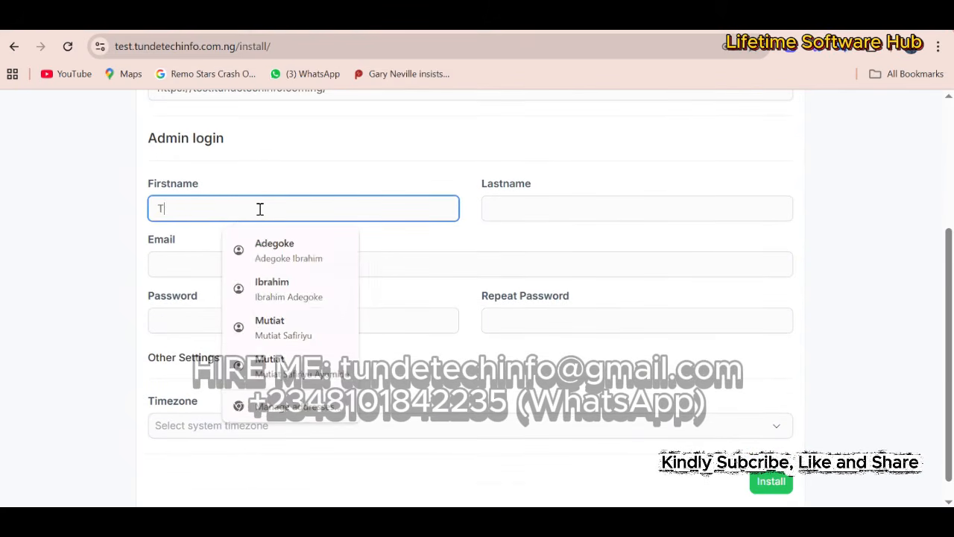
pyautogui.write('stesTst')
pyautogui.hotkey('ctrl', 'a')
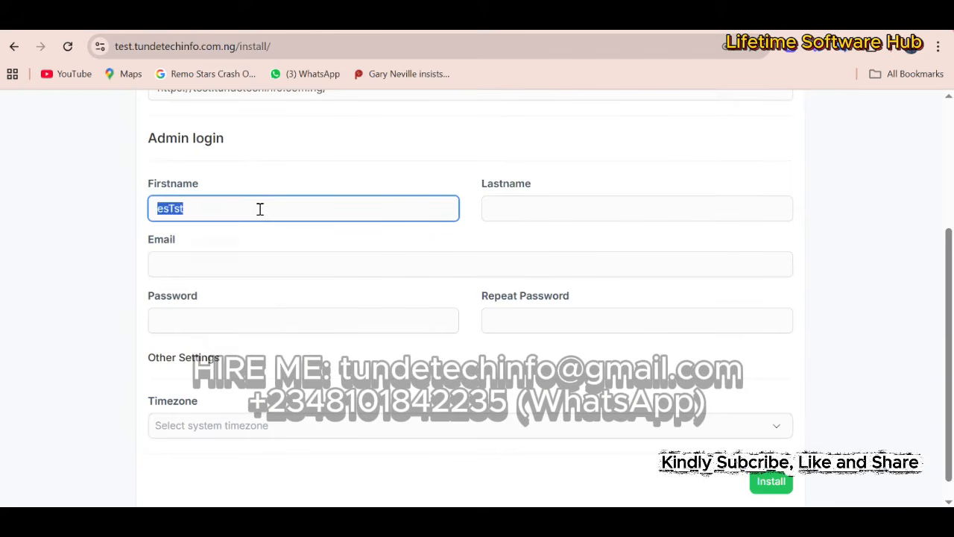
pyautogui.write('Est')
pyautogui.click(536, 207)
pyautogui.write('Anem')
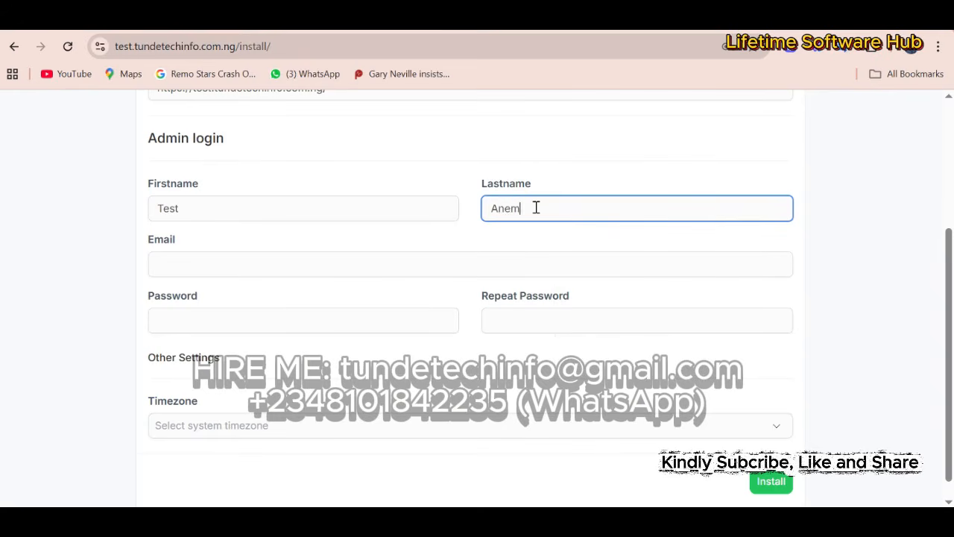
pyautogui.press('BackSpace')
pyautogui.write('Name')
# - Fill in the admin e-mail and enter the admin password twice to confirm it
pyautogui.click(388, 266)
pyautogui.write('T')
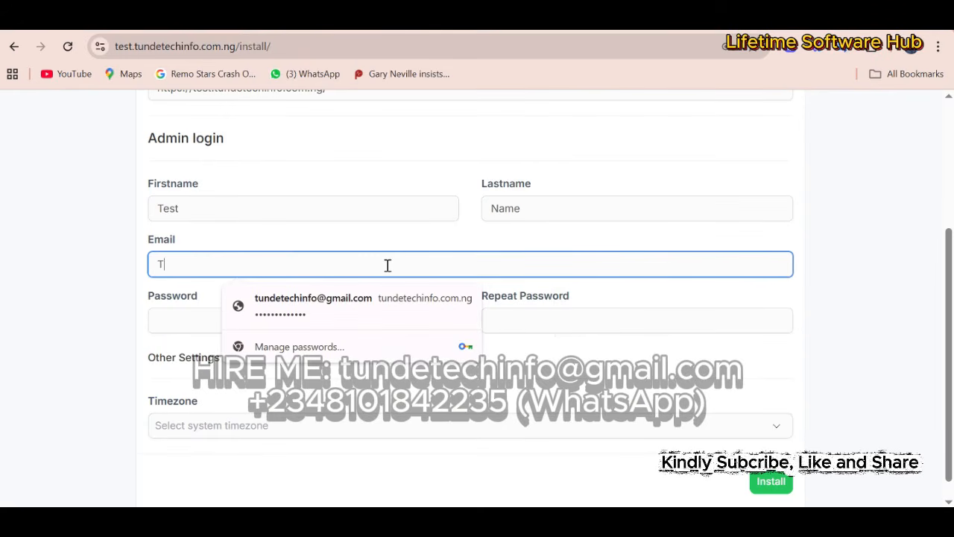
pyautogui.write('est@email.com')
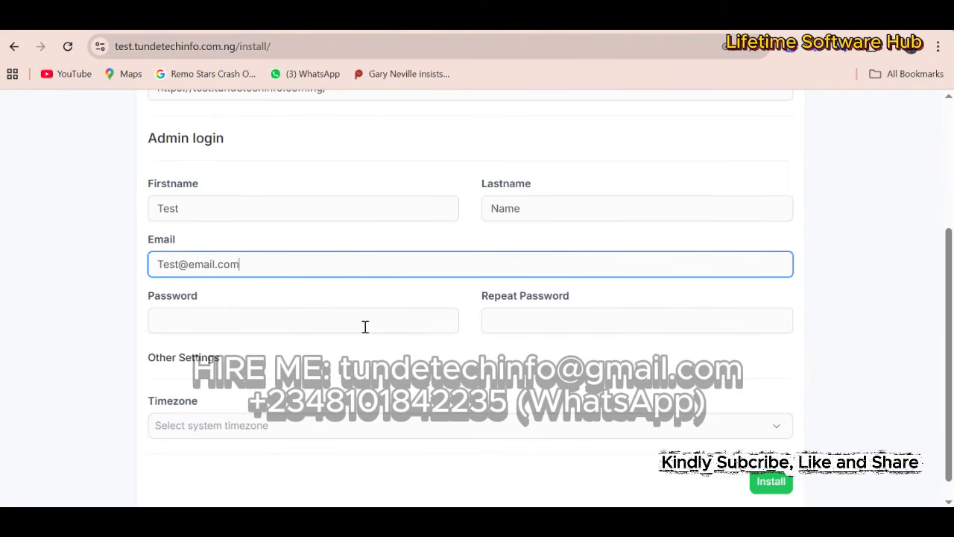
pyautogui.click(370, 333)
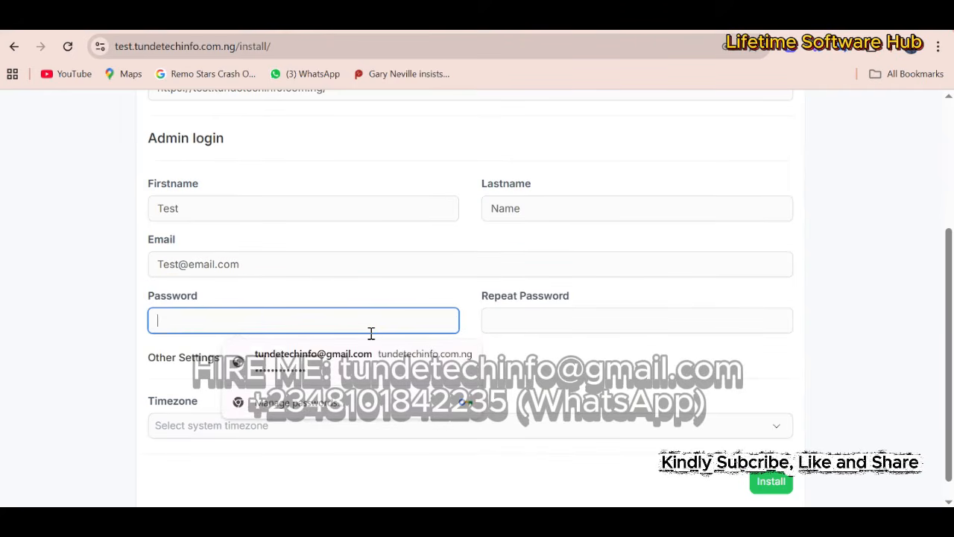
pyautogui.write('test12345')
pyautogui.click(565, 322)
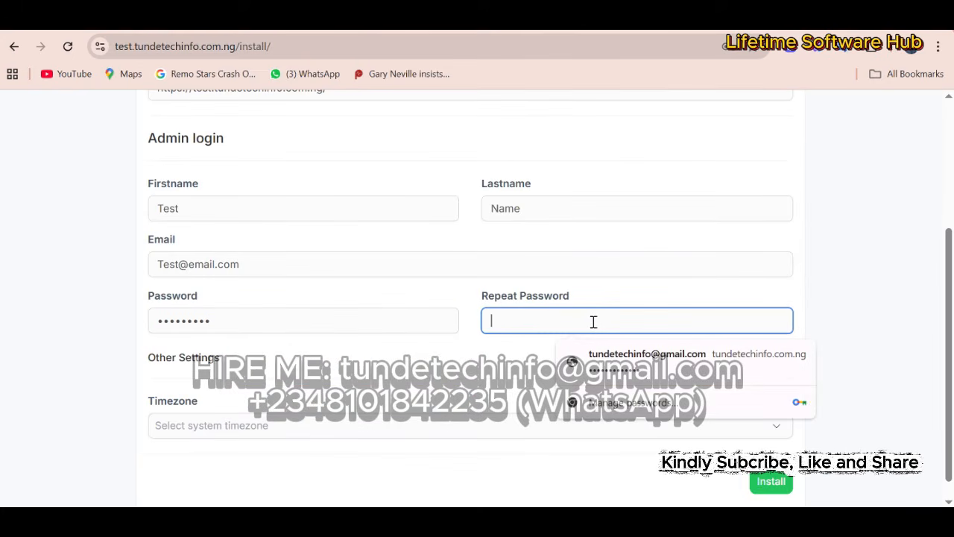
pyautogui.write('test123')
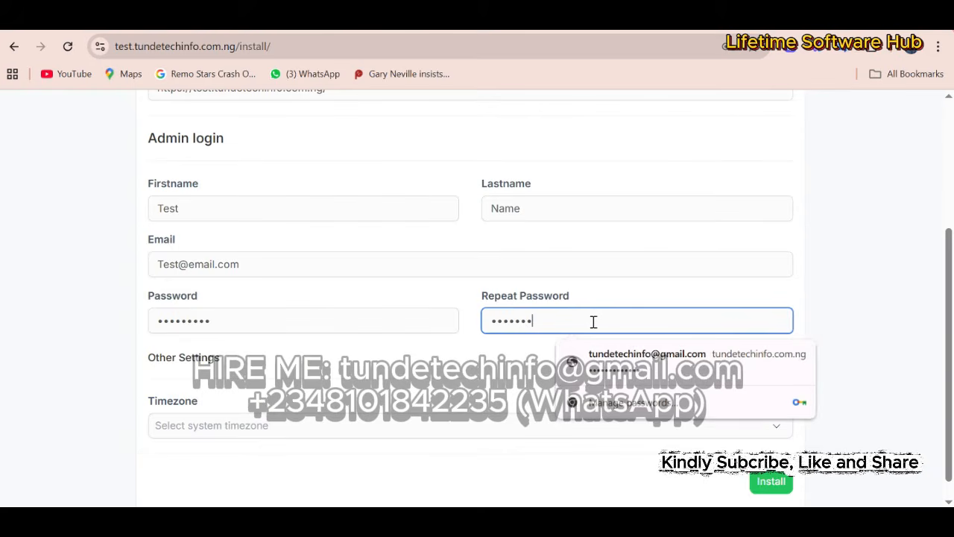
pyautogui.write('45')
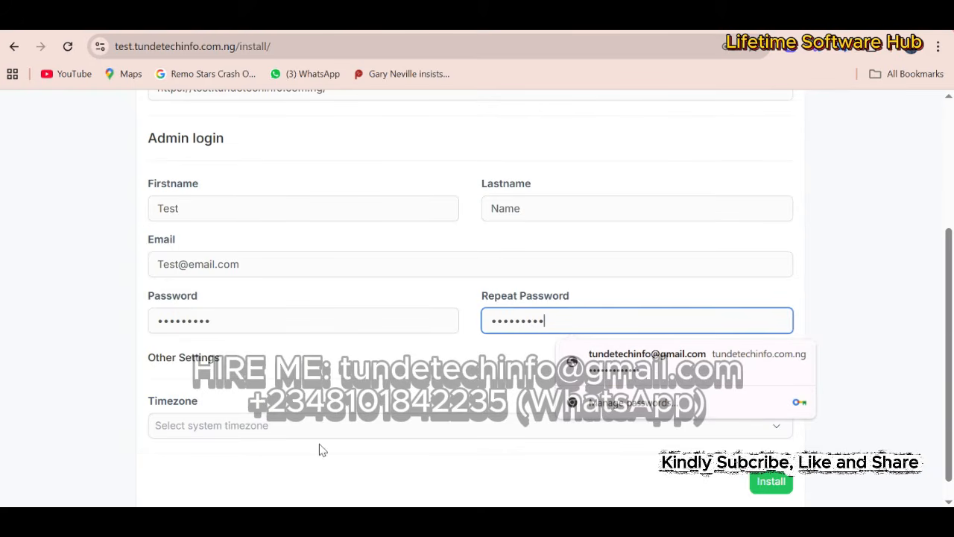
pyautogui.click(333, 382)
pyautogui.moveTo(950, 346); pyautogui.dragTo(952, 360)
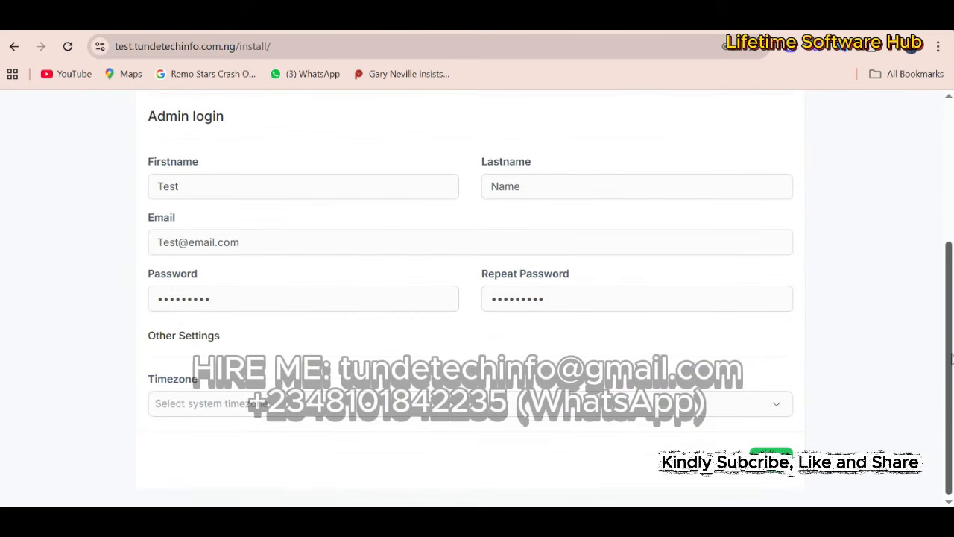
# - Set the timezone to Africa/Lagos and run the installation
pyautogui.click(486, 408)
pyautogui.write('africa')
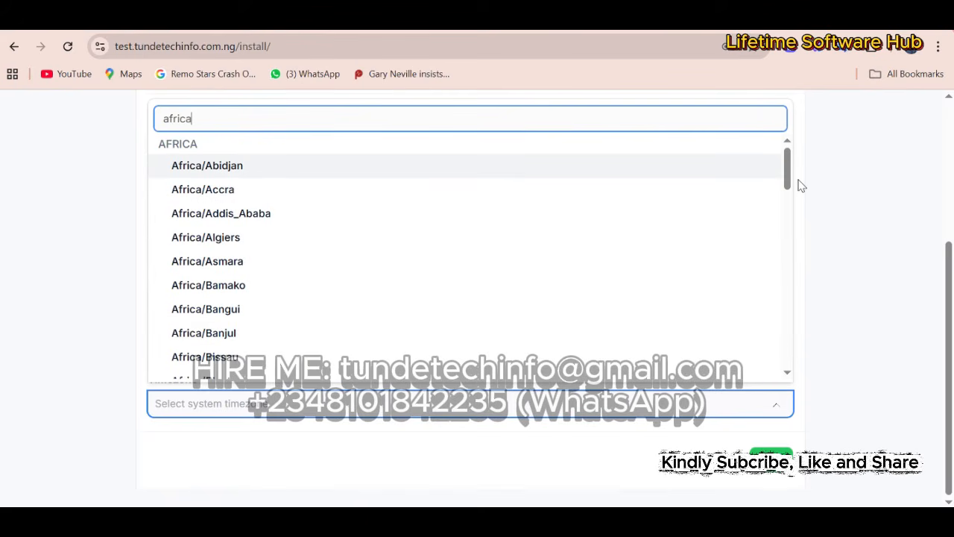
pyautogui.moveTo(788, 183); pyautogui.dragTo(787, 284)
pyautogui.click(301, 318)
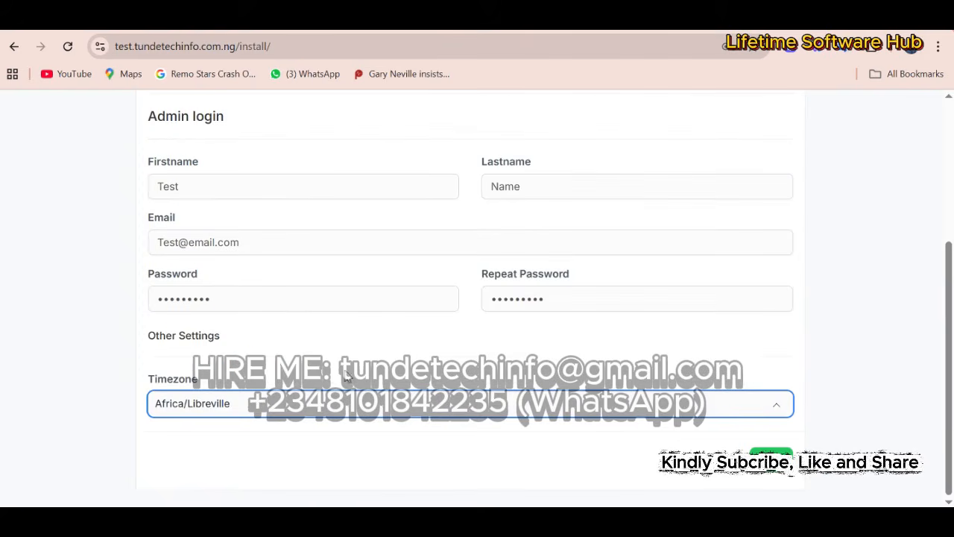
pyautogui.click(266, 403)
pyautogui.click(202, 230)
pyautogui.moveTo(948, 315); pyautogui.dragTo(948, 243)
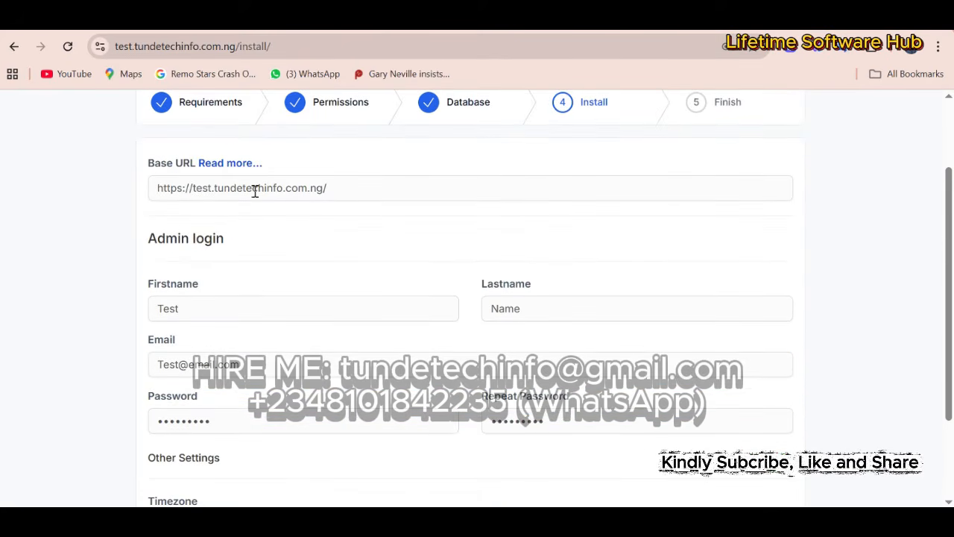
pyautogui.moveTo(949, 350); pyautogui.dragTo(951, 426)
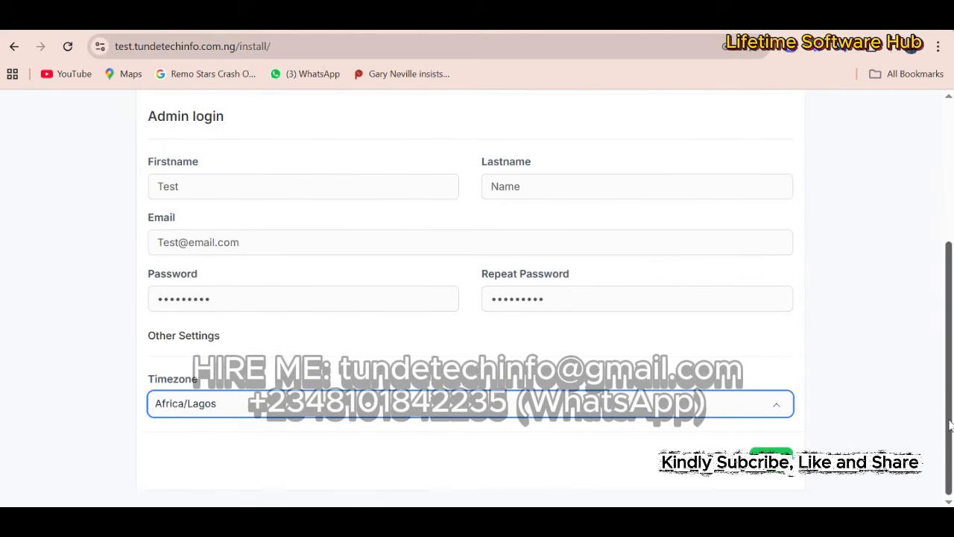
pyautogui.click(770, 455)
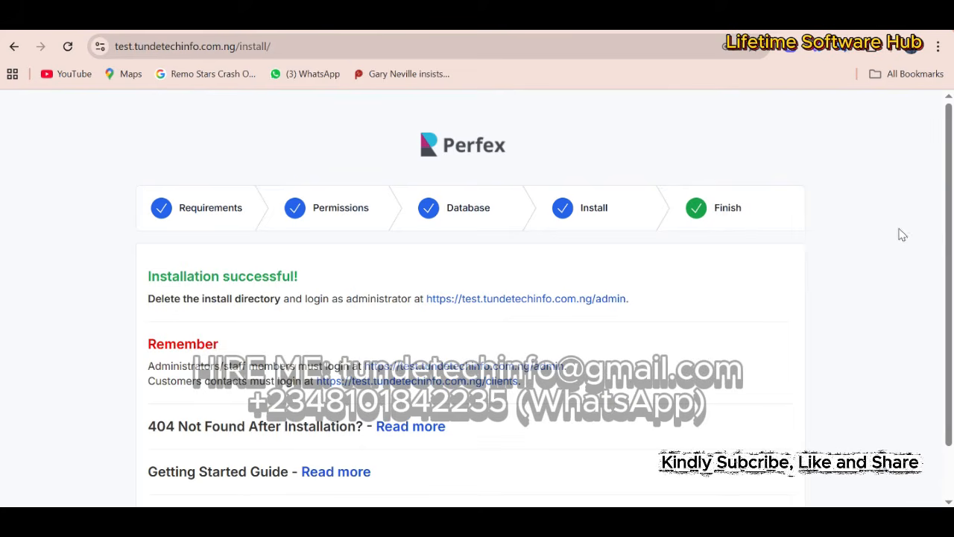
# - Open the /admin login link from the success page in a new tab
pyautogui.scroll(-1, 507, 351)
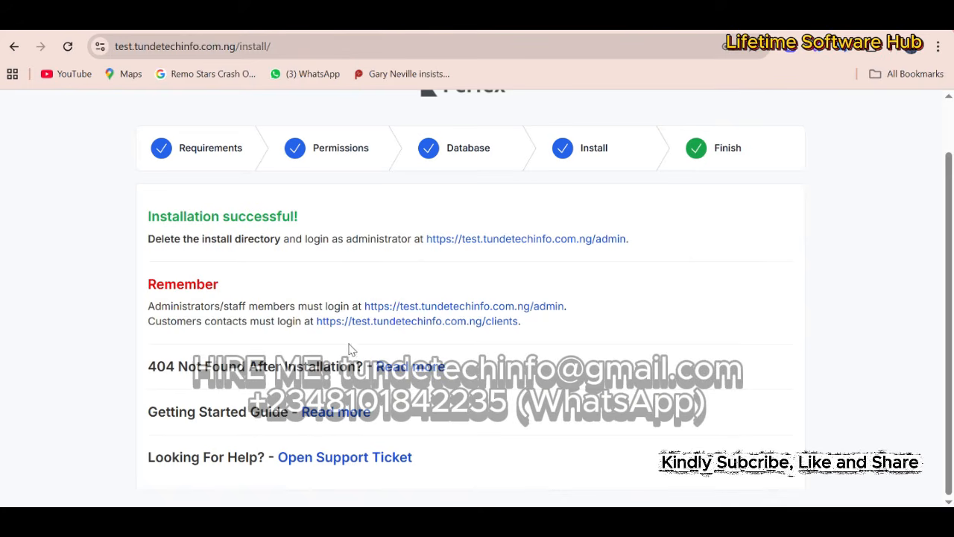
pyautogui.rightClick(533, 309)
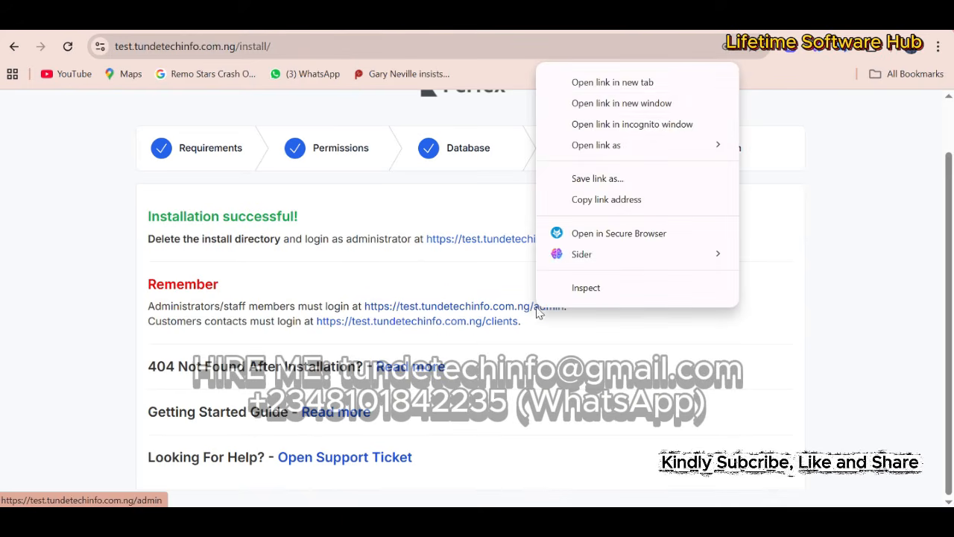
pyautogui.click(644, 79)
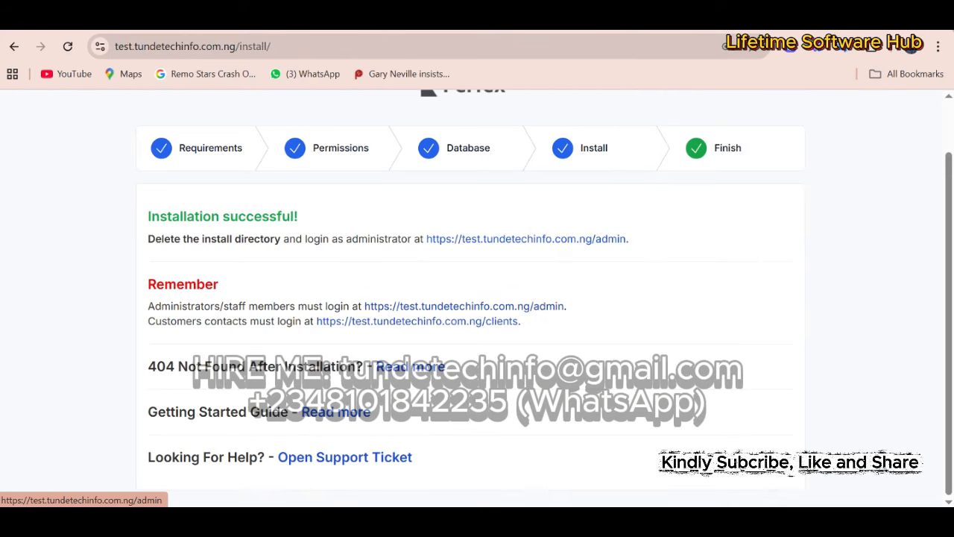